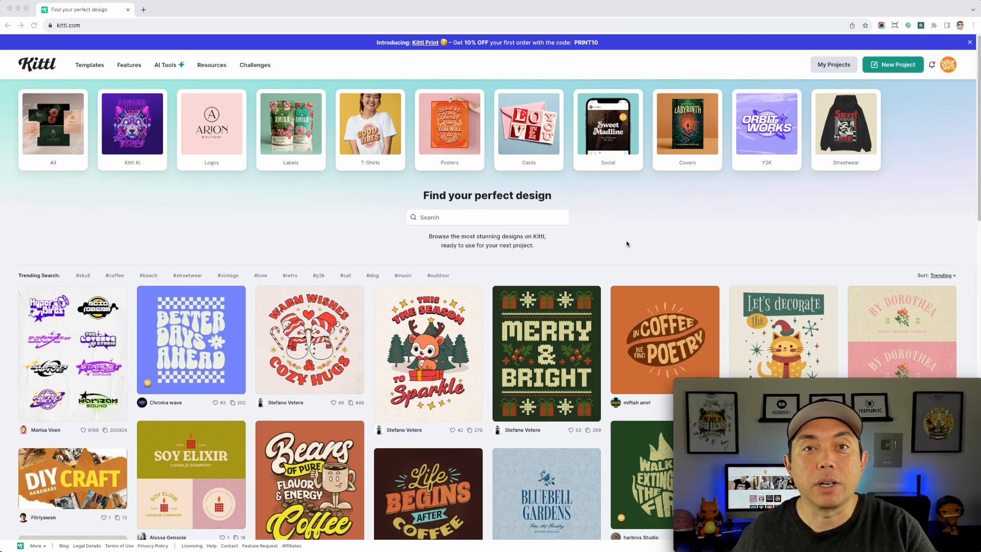
Search the design templates for "mom"
left_click(462, 218)
left_click(450, 217)
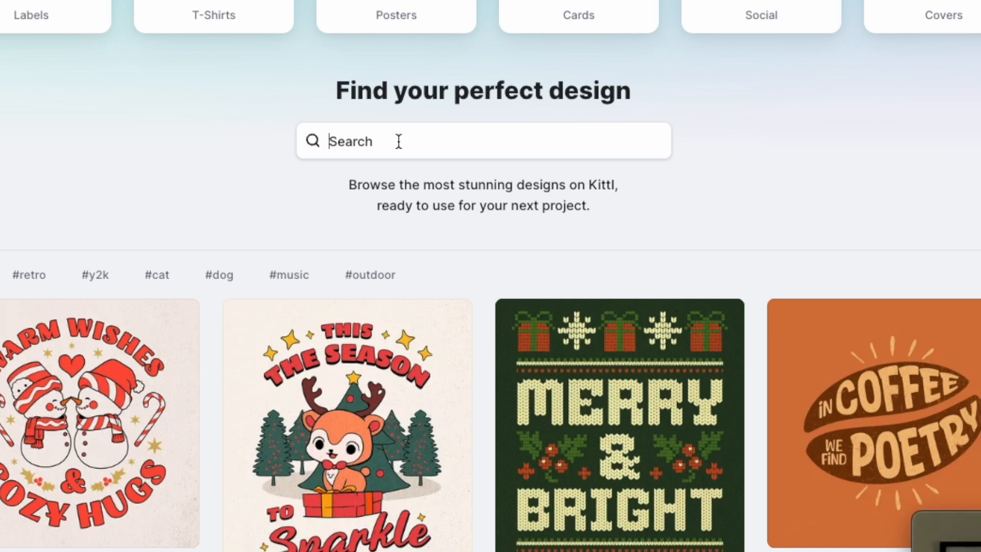
type("mom")
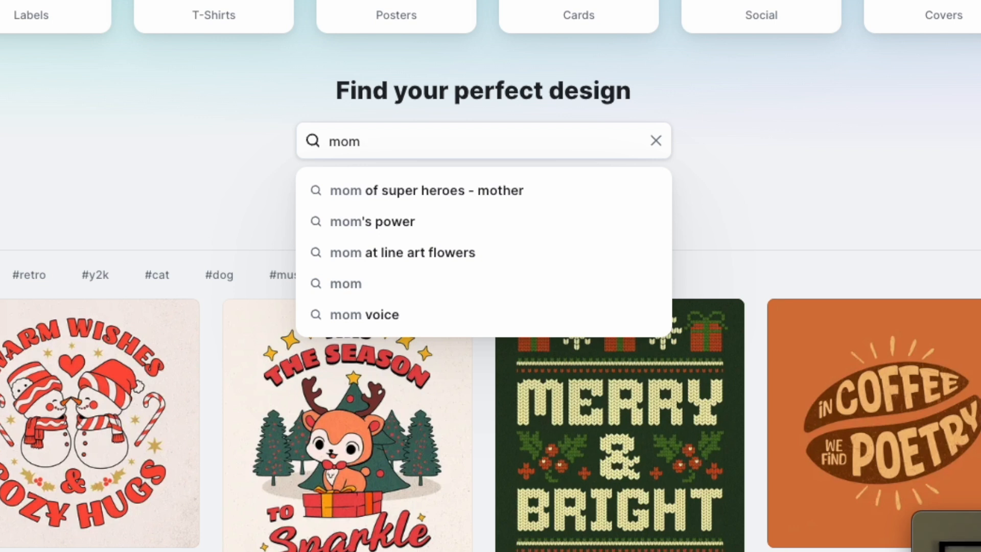
key("Return")
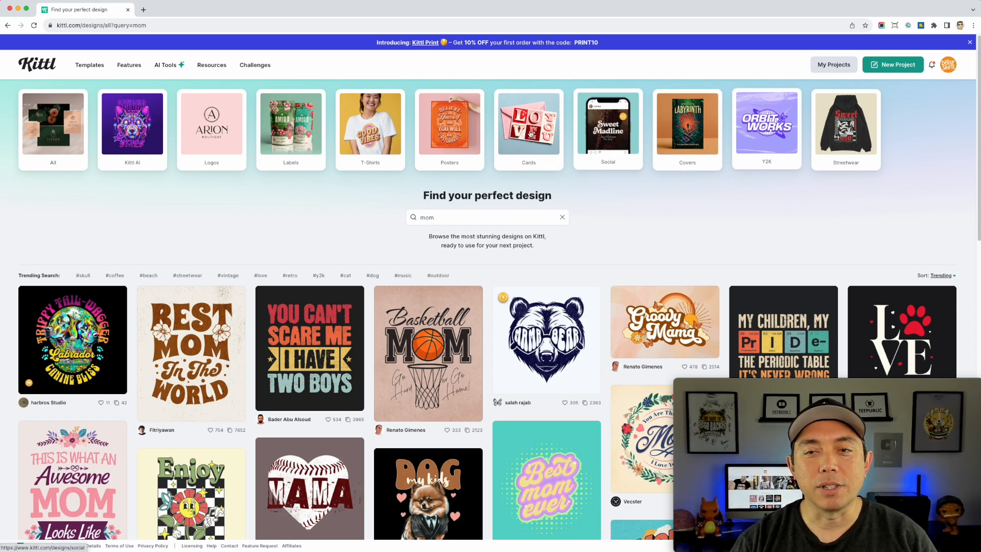
Open the "Best Mom in the World" flowers T-shirt template as an editable design
scroll(472, 274, "down", 1)
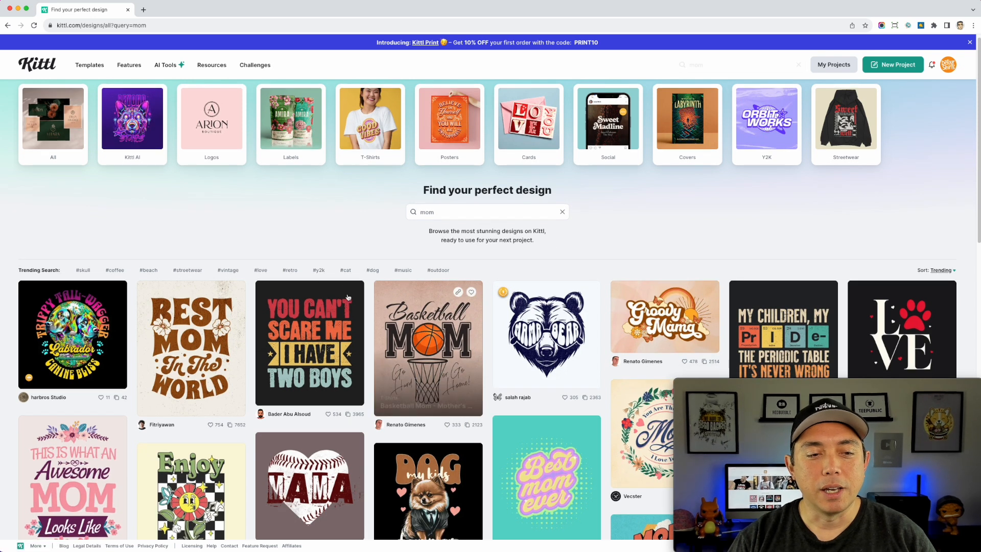
scroll(323, 293, "down", 1)
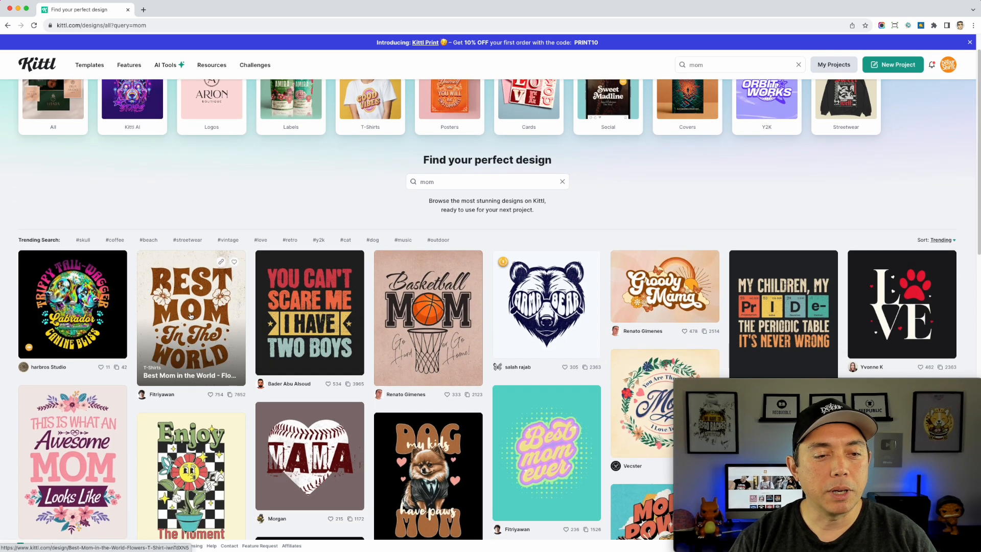
left_click(187, 299)
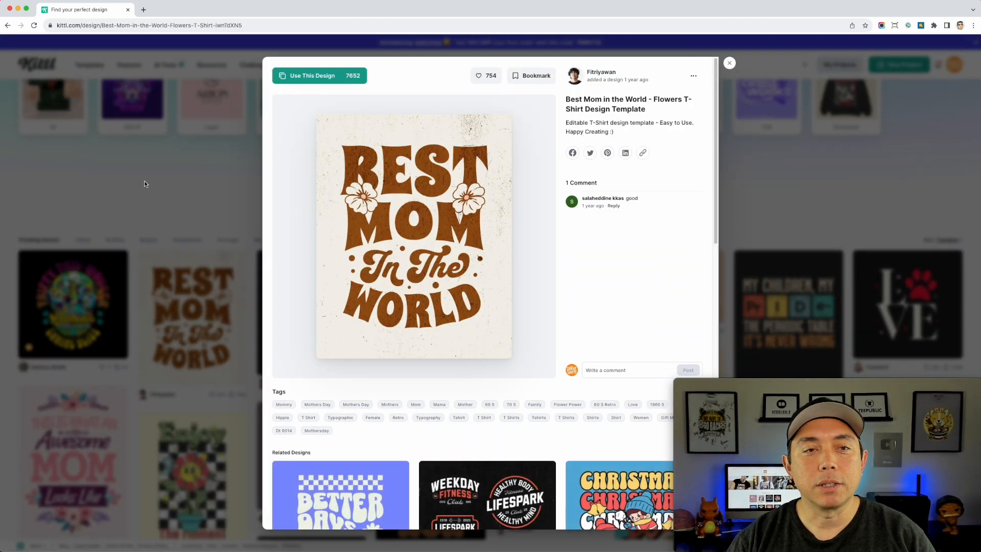
left_click(316, 75)
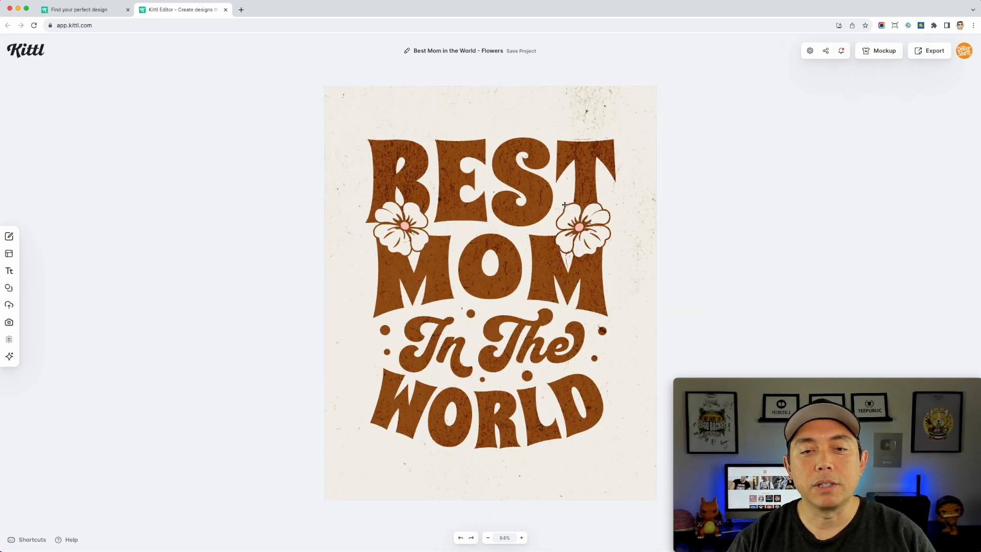
Select the artboard and open the print preview of the design on a T-shirt
left_click(580, 111)
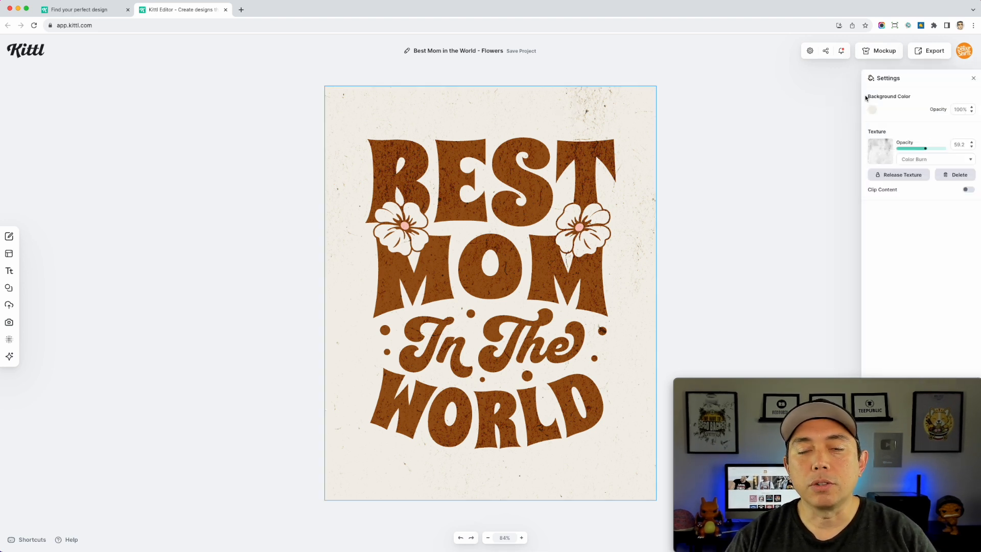
left_click(935, 53)
left_click(871, 109)
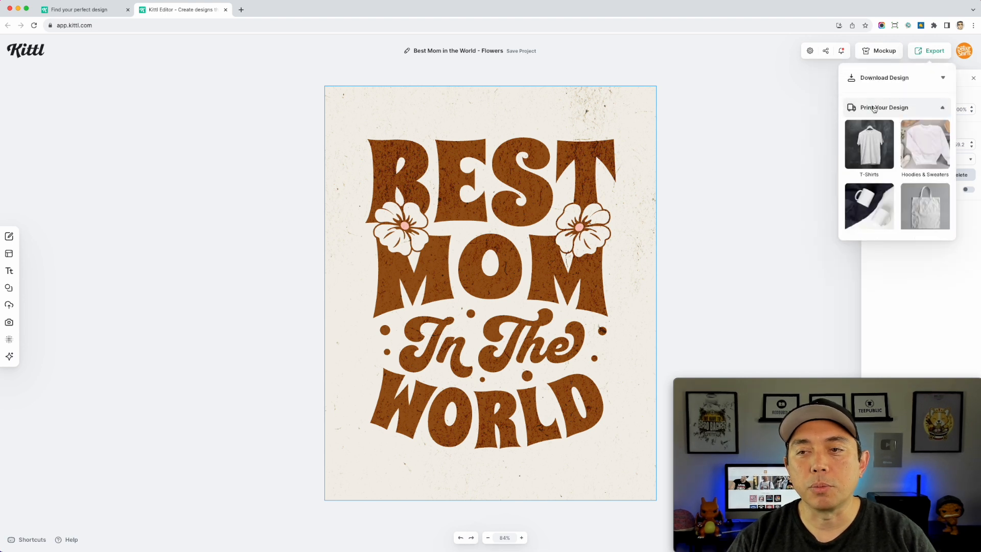
left_click(862, 159)
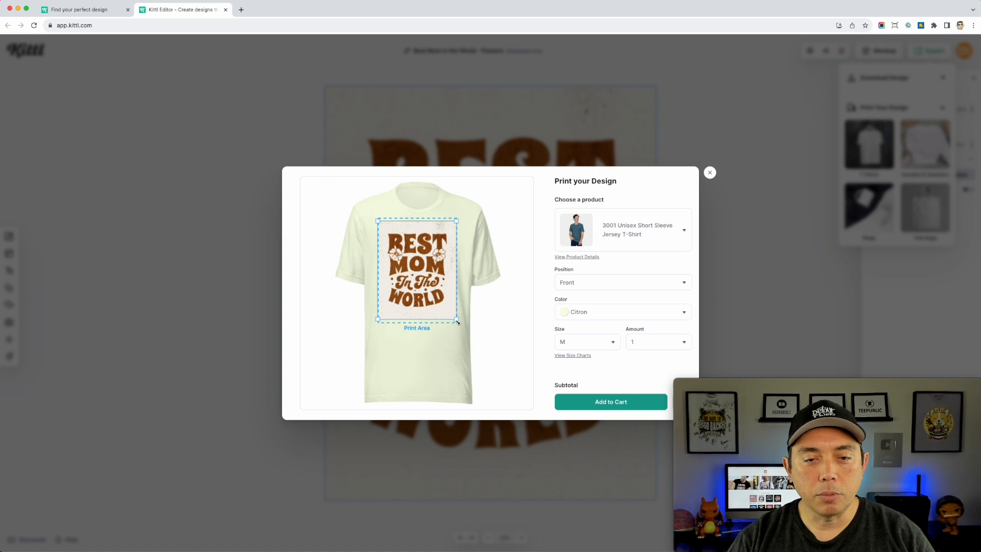
Try shrinking and re-enlarging the design within the shirt's print area, and close the print preview
mouse_move(456, 320)
left_mouse_down()
mouse_move(439, 294)
mouse_move(452, 306)
left_mouse_up()
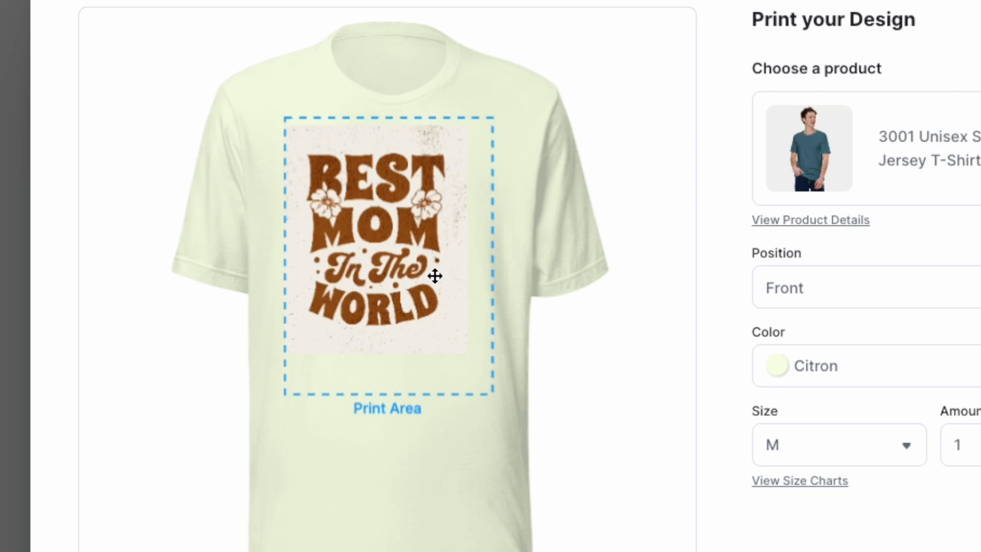
left_click(409, 250)
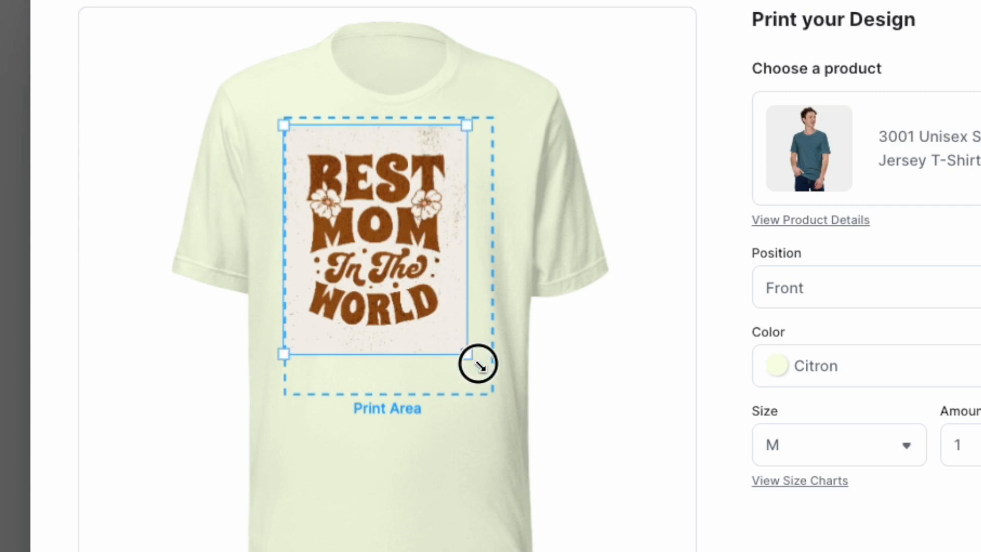
left_click_drag(468, 353, 495, 385)
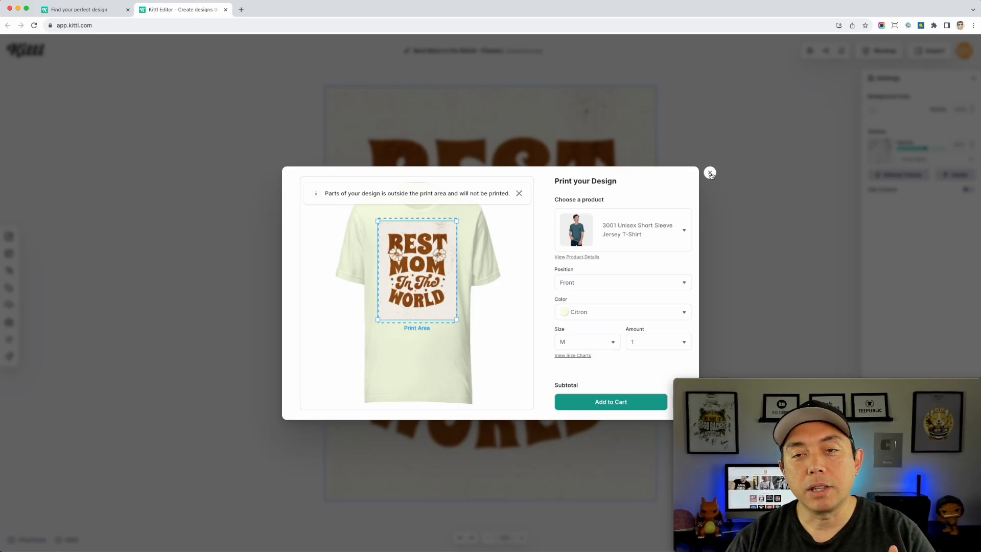
left_click(710, 174)
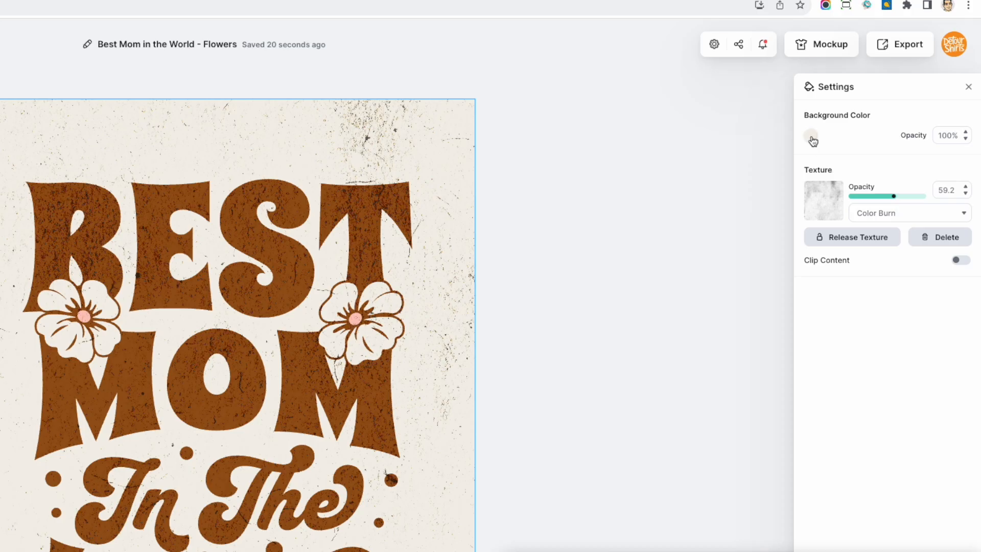
Make the artboard background transparent, and clip its texture to the content with Alpha Mask blending
left_click(872, 110)
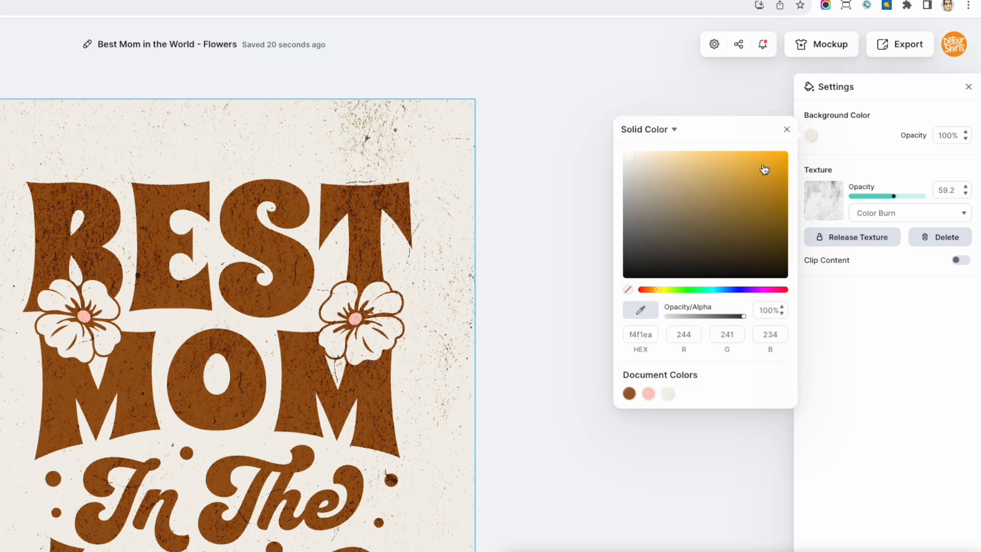
left_click(628, 289)
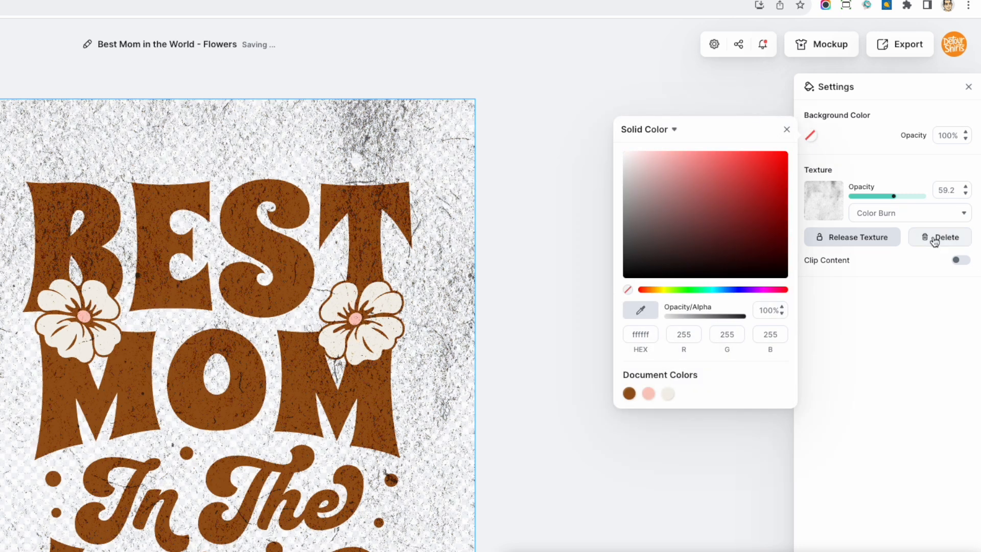
left_click(960, 260)
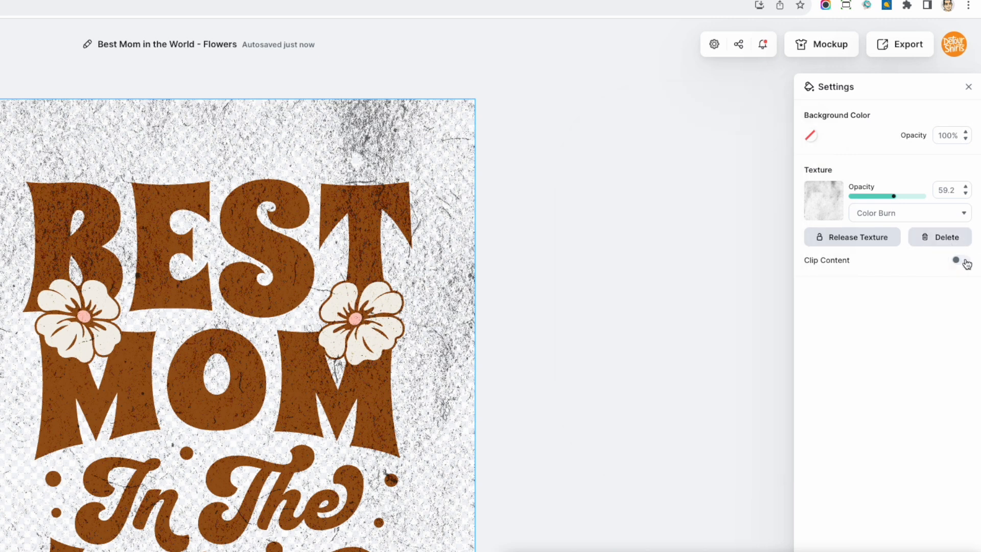
left_click(956, 216)
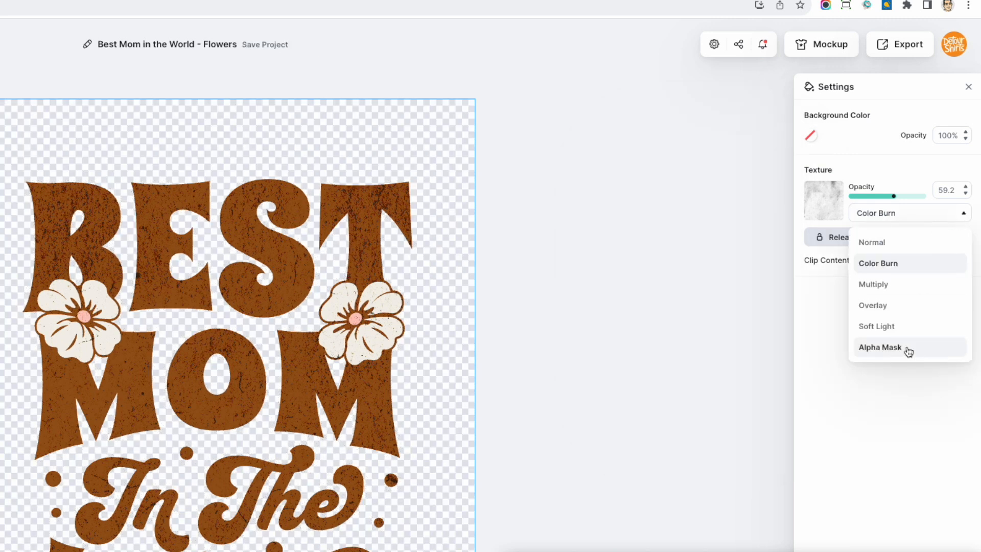
left_click(906, 346)
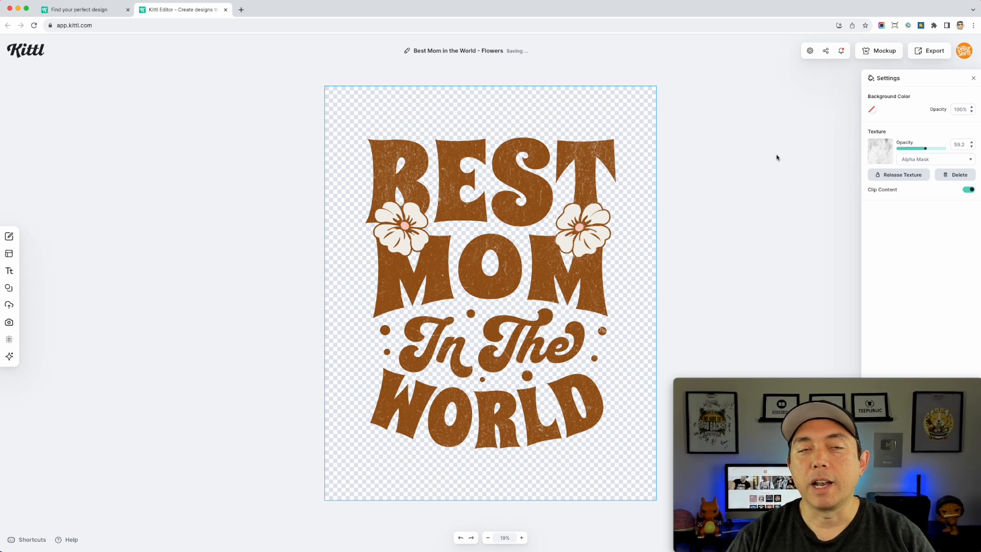
Open the T-shirt print setup for the design with the transparent background
left_click(936, 53)
left_click(894, 108)
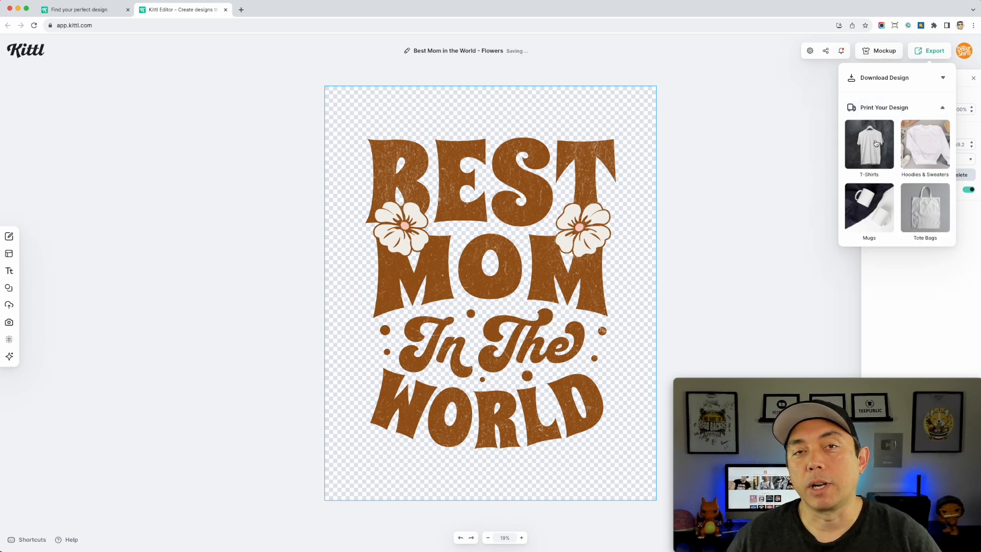
left_click(875, 143)
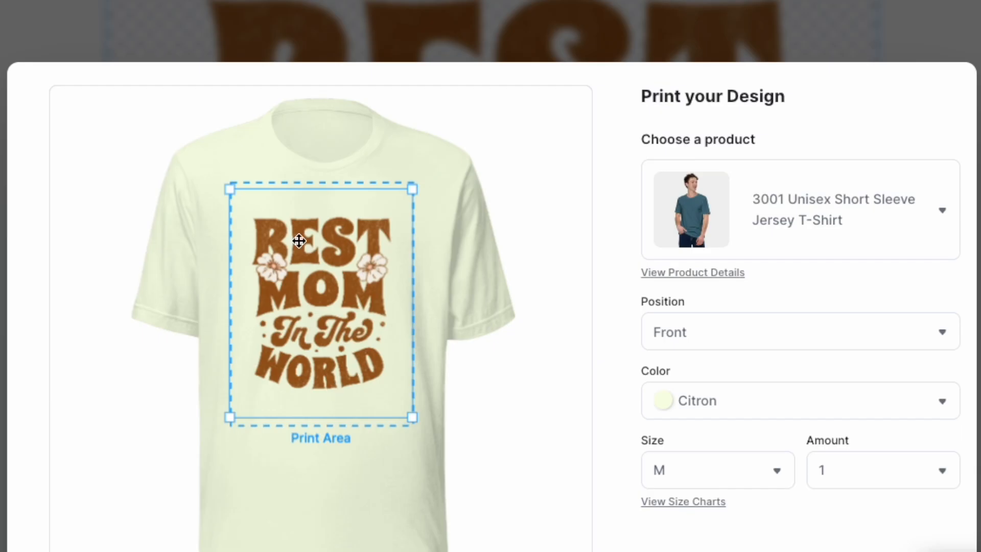
Enlarge the design slightly past the print area's sides and move it up toward the collar, dismissing the print area notice
mouse_move(322, 294)
left_mouse_down()
mouse_move(254, 353)
mouse_move(365, 353)
mouse_move(304, 297)
mouse_move(328, 299)
mouse_move(328, 286)
mouse_move(321, 293)
left_mouse_up()
left_click_drag(412, 413, 426, 429)
left_click_drag(346, 347, 343, 344)
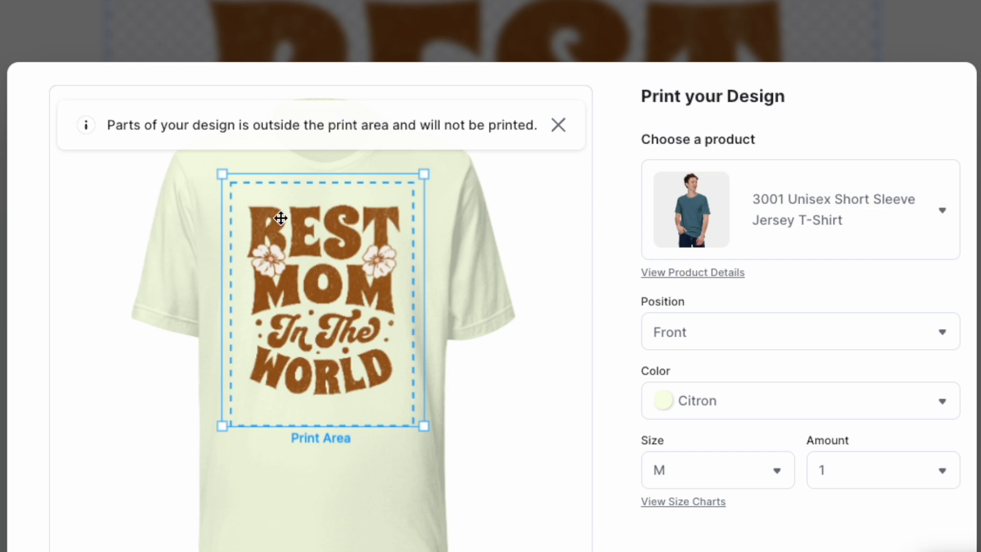
left_click_drag(333, 289, 331, 277)
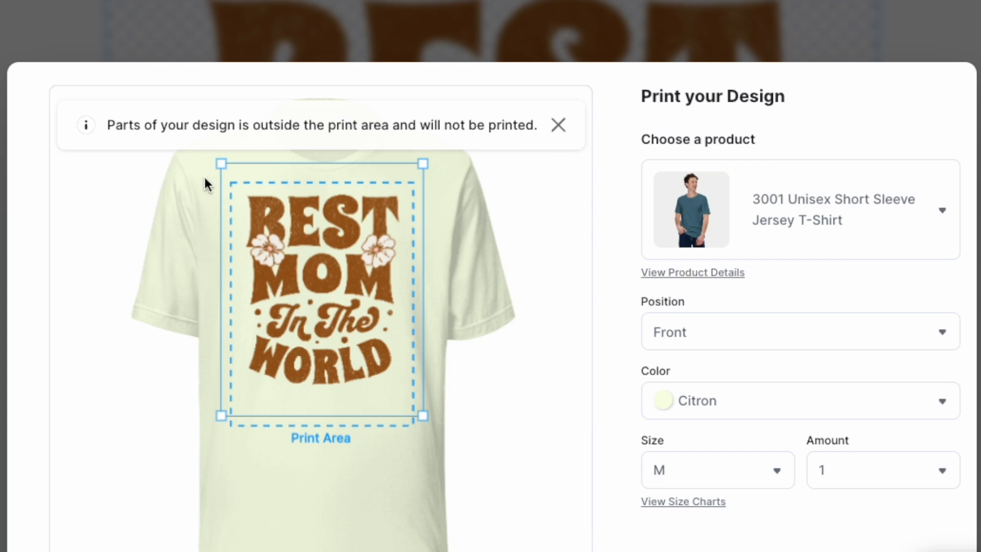
left_click(558, 126)
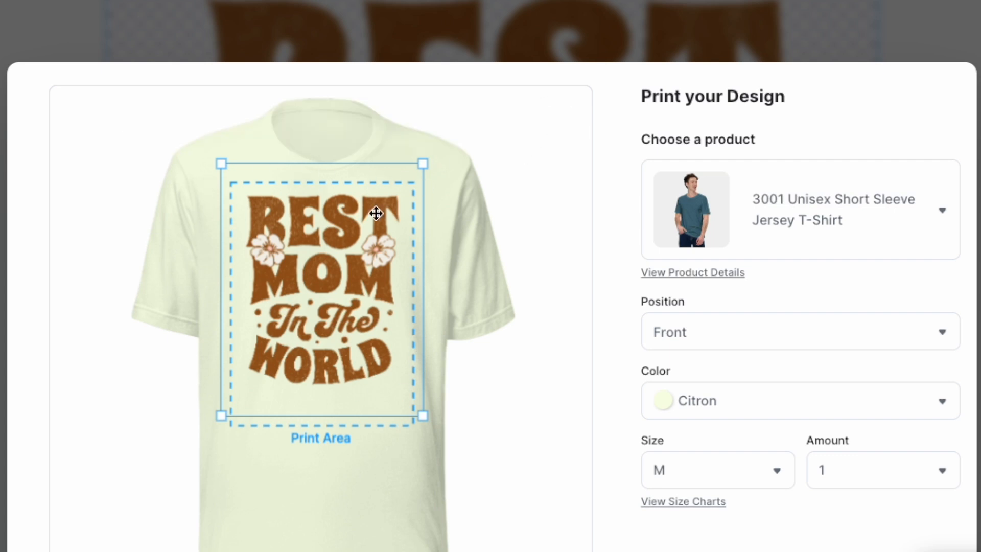
Examine the available T-shirt products, the print position options and the product details
left_click(847, 222)
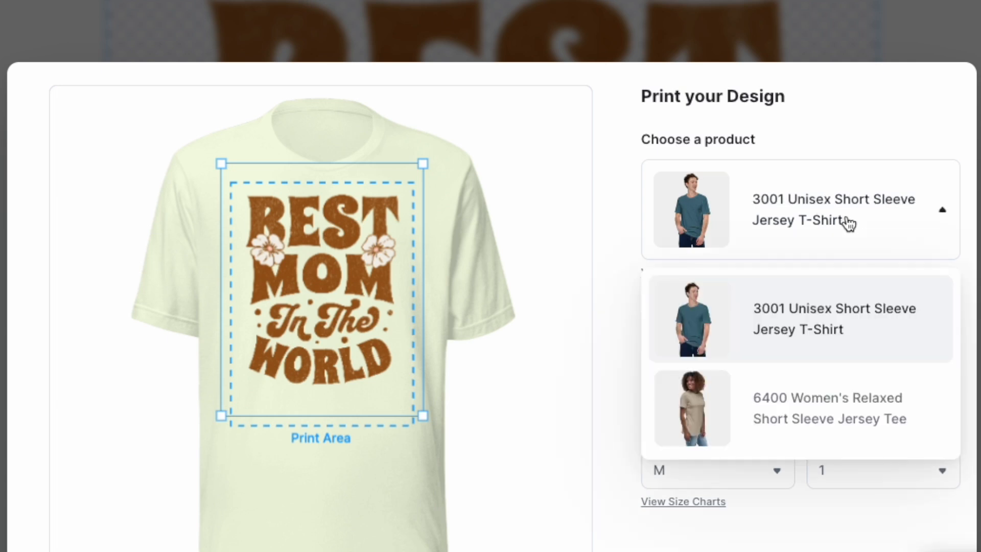
left_click(851, 102)
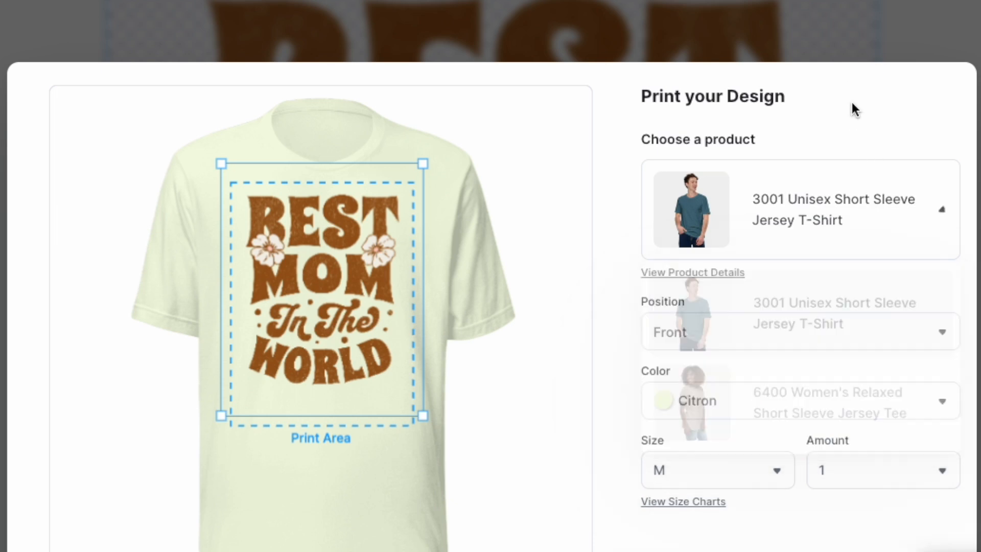
left_click(765, 334)
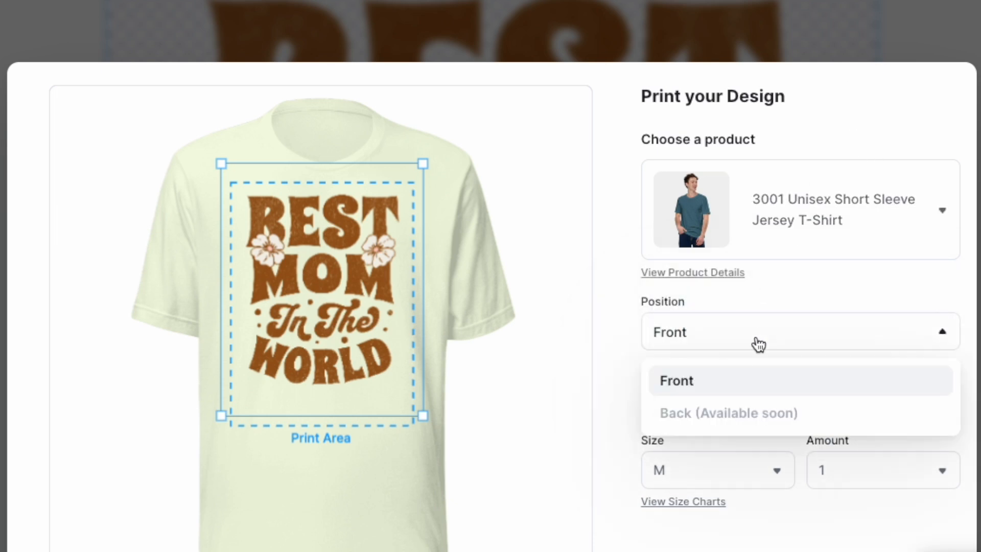
left_click(803, 295)
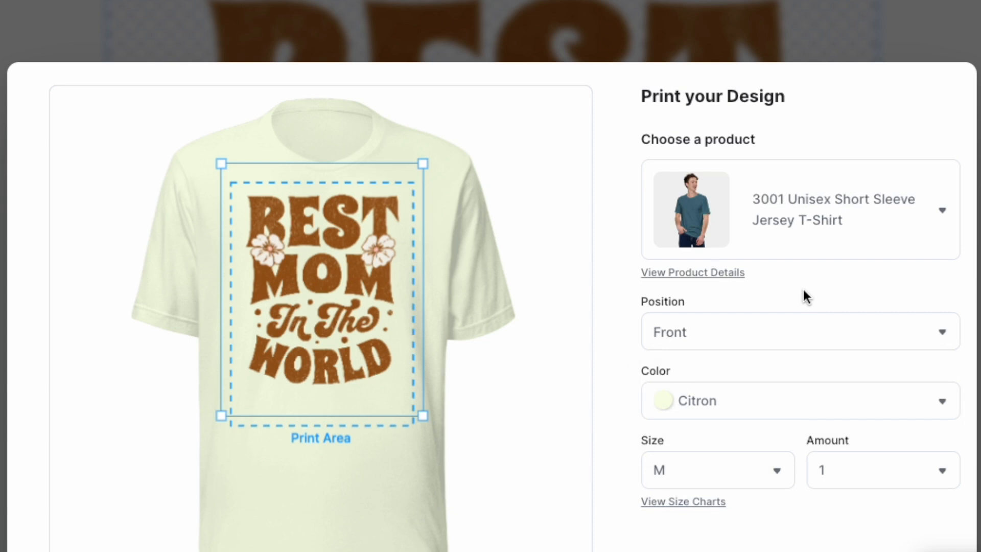
left_click(711, 279)
Try Oxblood Black as the shirt color
left_click(716, 408)
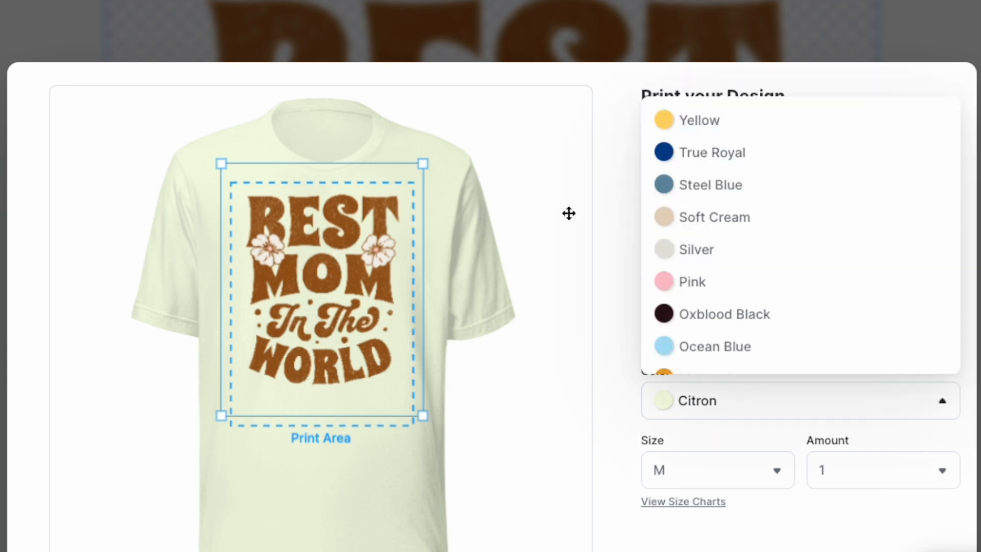
left_click(716, 316)
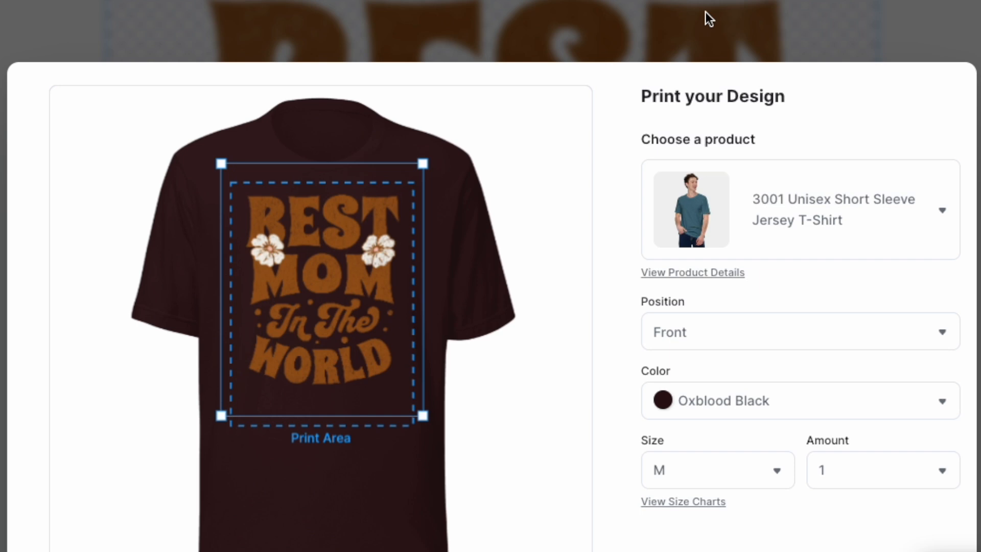
Set the shirt color to Heather Dust
left_click(721, 401)
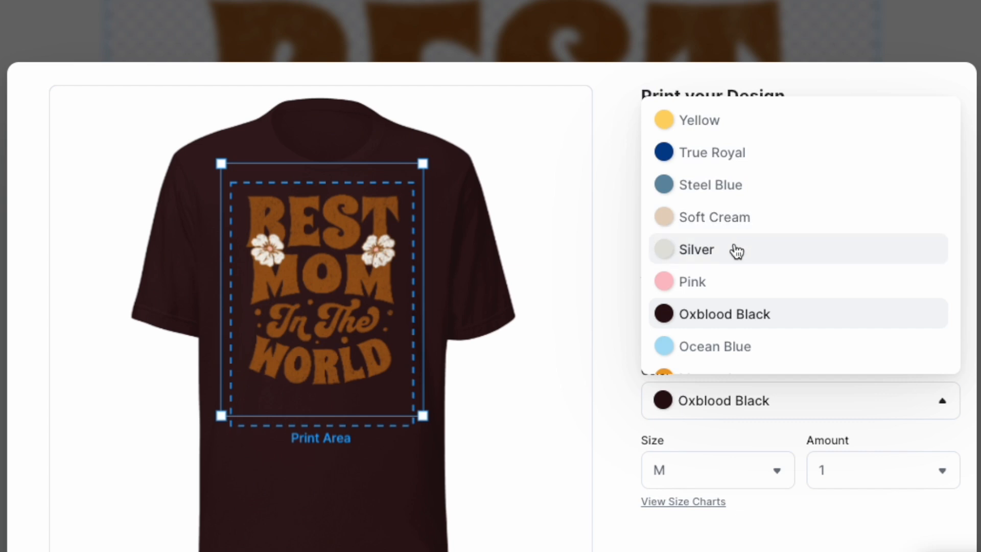
scroll(756, 260, "down", 5)
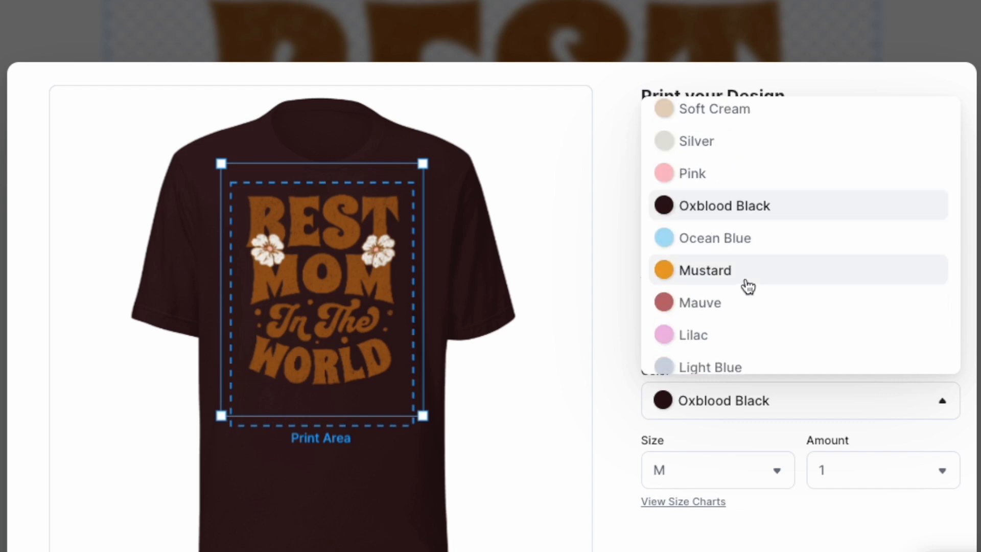
scroll(726, 322, "down", 10)
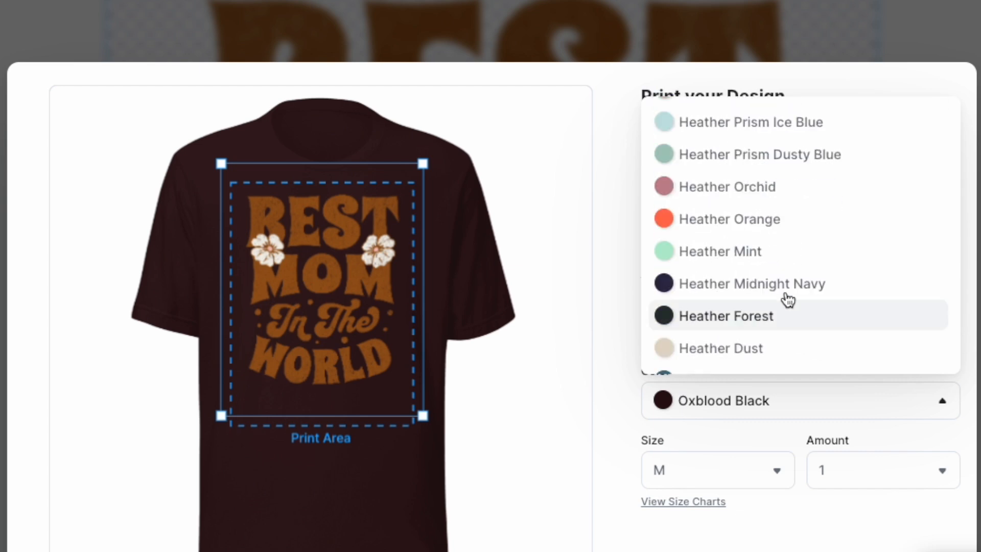
scroll(798, 298, "up", 3)
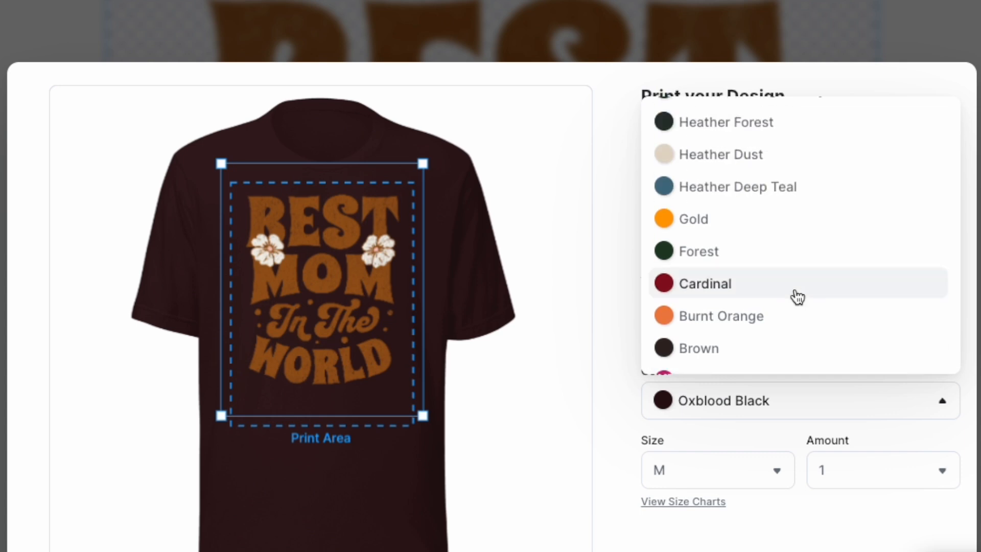
left_click(751, 158)
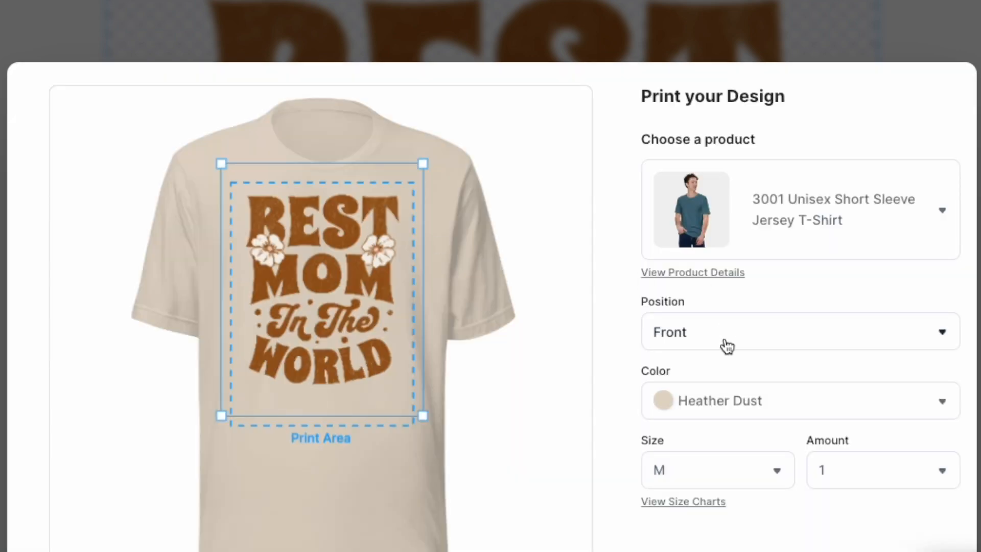
Set the color of the 3001 Unisex Short Sleeve Jersey T-Shirt to Citron
left_click(719, 396)
scroll(748, 317, "down", 5)
scroll(750, 318, "down", 8)
scroll(730, 293, "down", 6)
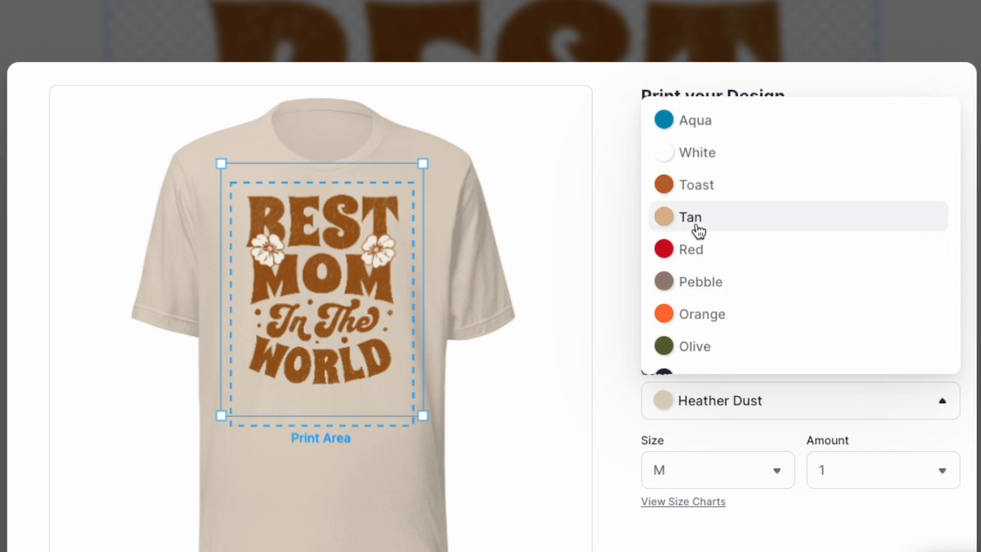
scroll(803, 314, "down", 2)
scroll(806, 314, "down", 4)
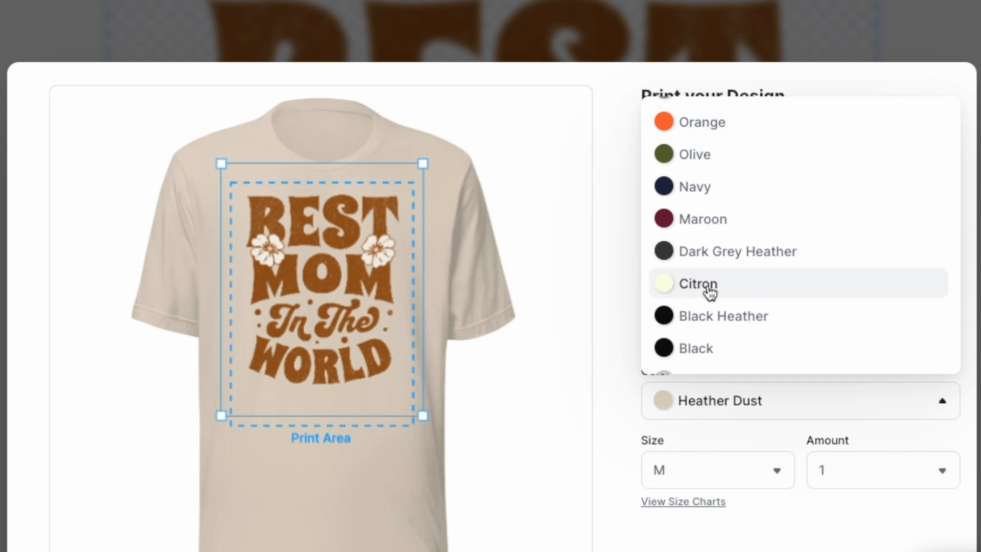
left_click(710, 292)
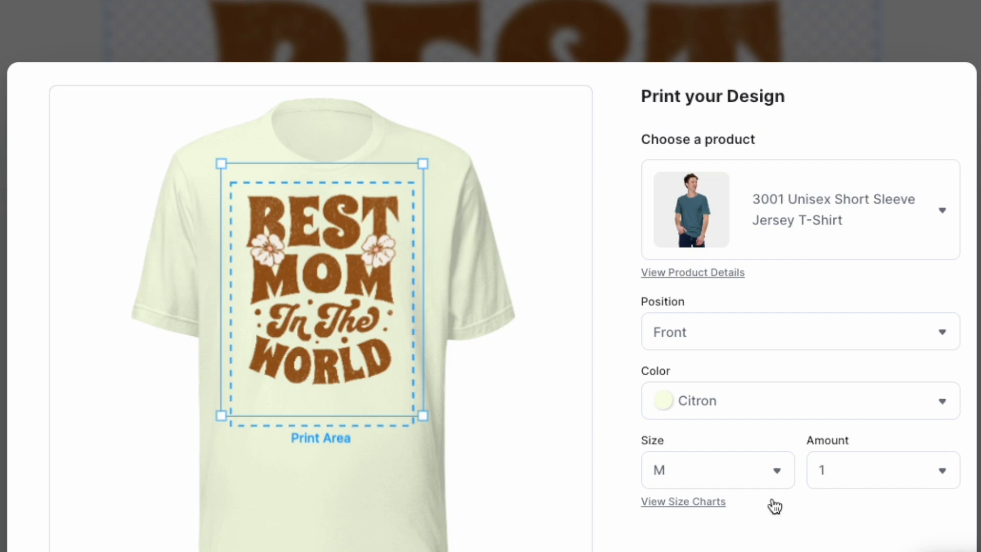
Examine the available shirt sizes, the order amounts and the product size charts
left_click(770, 471)
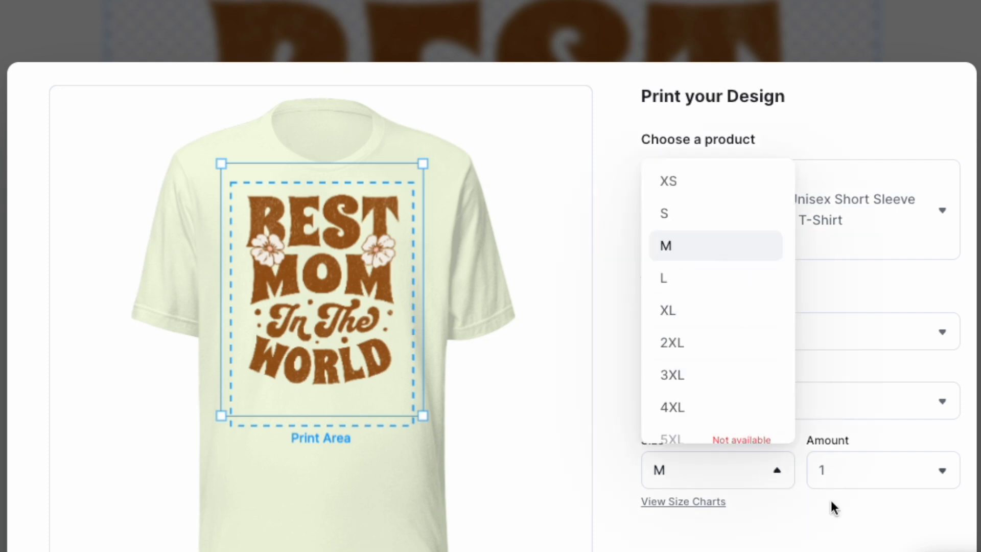
left_click(871, 477)
left_click(873, 479)
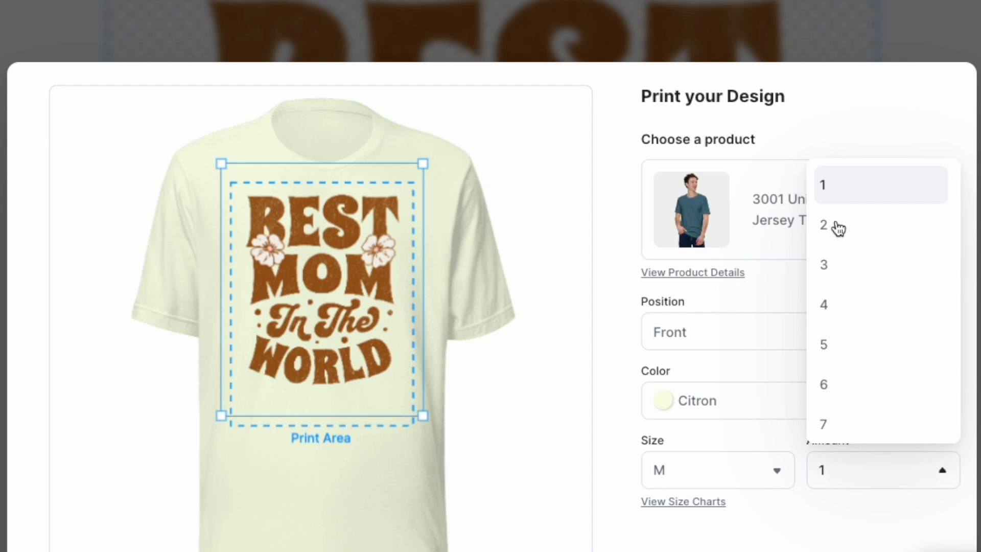
left_click(740, 517)
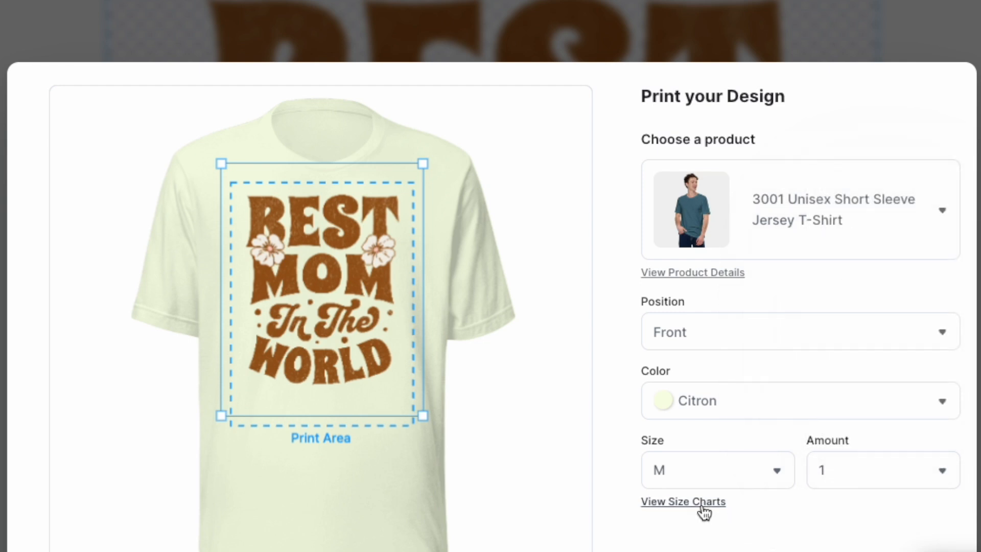
left_click(703, 504)
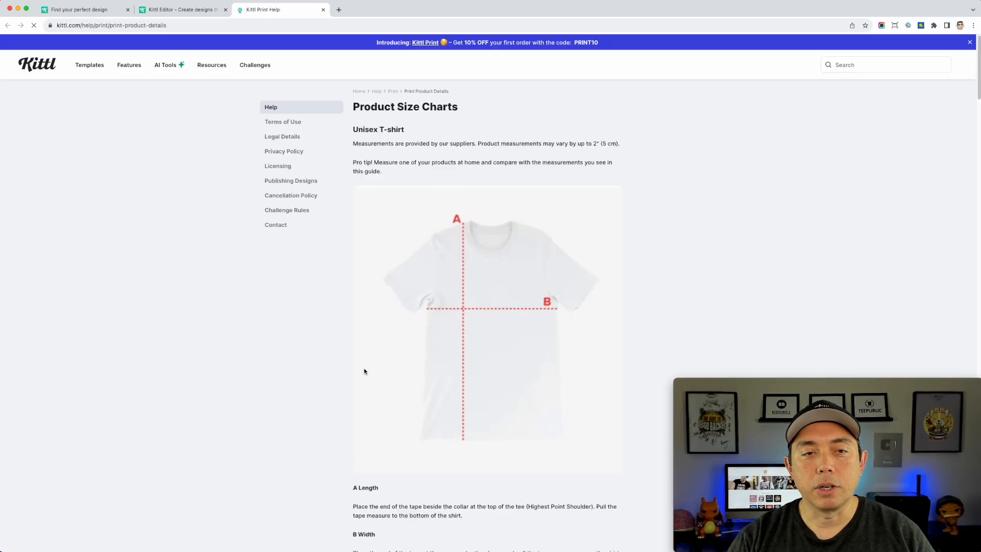
scroll(464, 287, "down", 8)
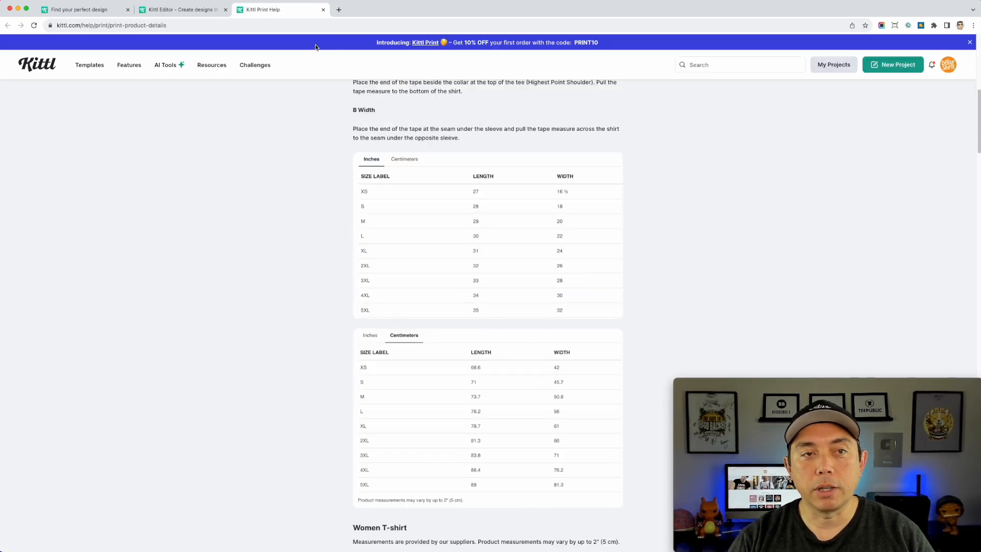
left_click(323, 9)
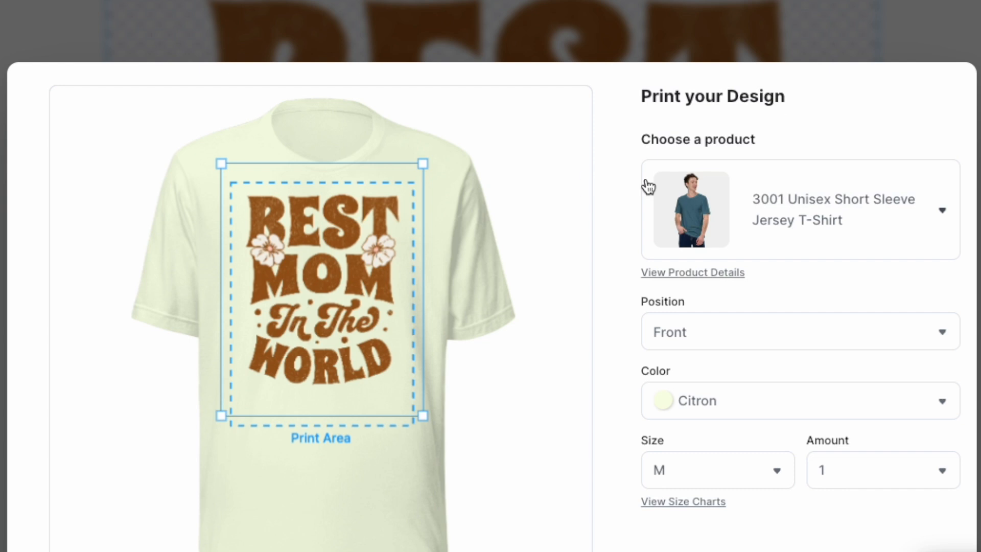
Switch the product to the 6400 Women's Relaxed Short Sleeve Jersey Tee and set its color to Citron
left_click(815, 202)
left_click(789, 398)
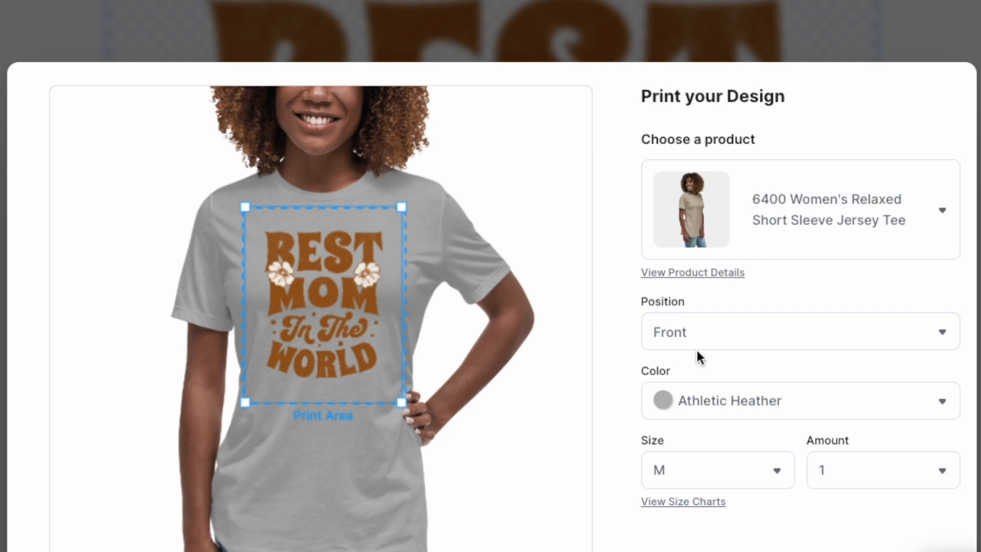
left_click(800, 404)
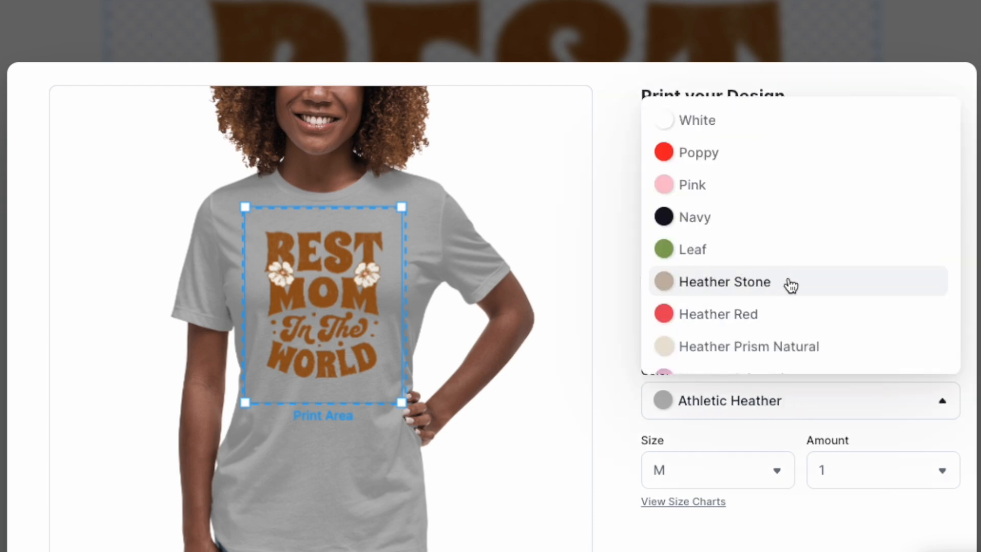
scroll(793, 332, "down", 5)
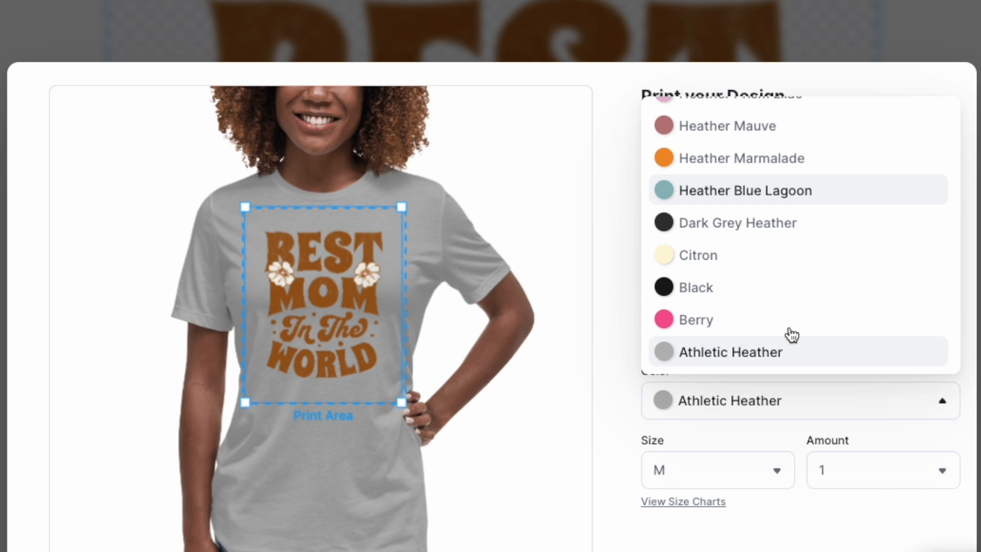
left_click(706, 254)
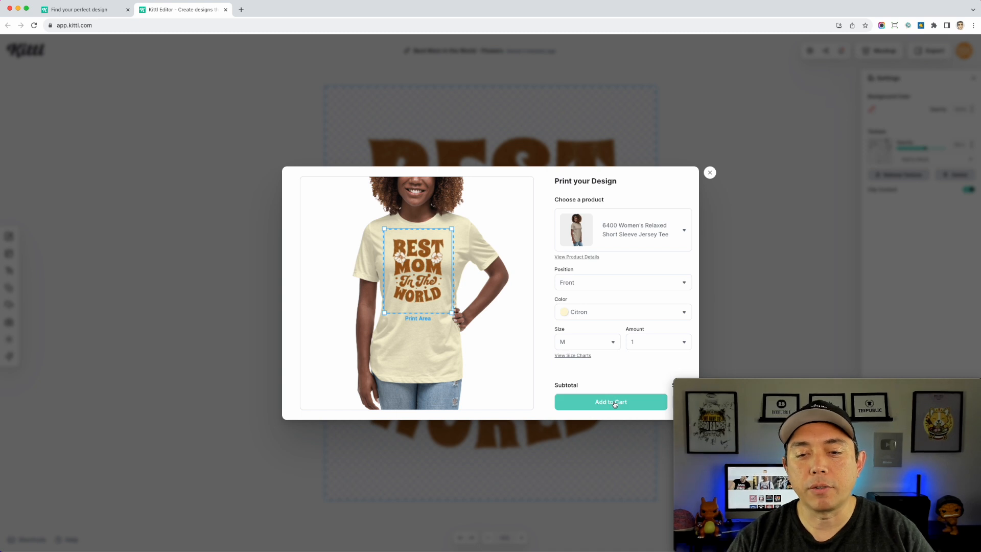
Close the T-shirt print setup and start a print setup of the design for Hoodies & Sweaters
left_click(710, 174)
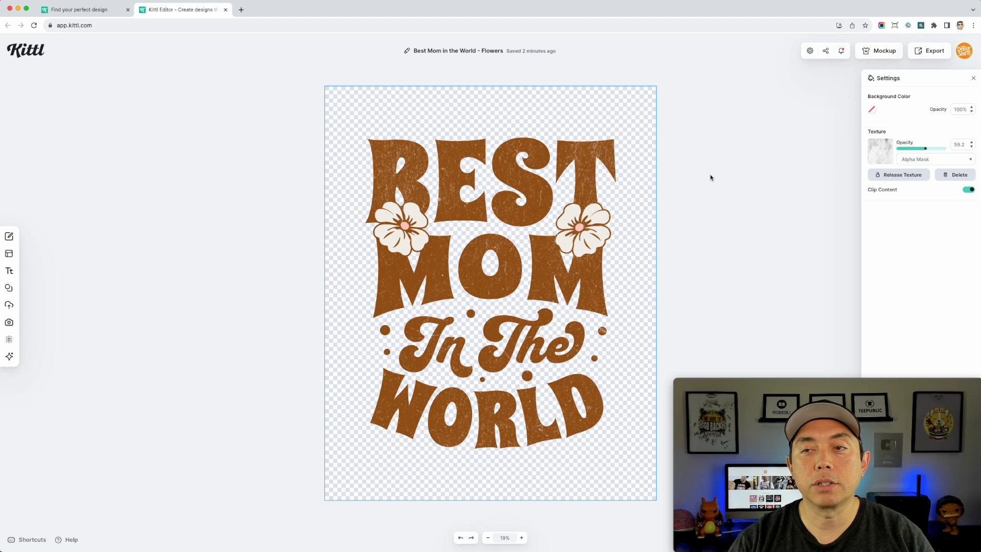
left_click(925, 51)
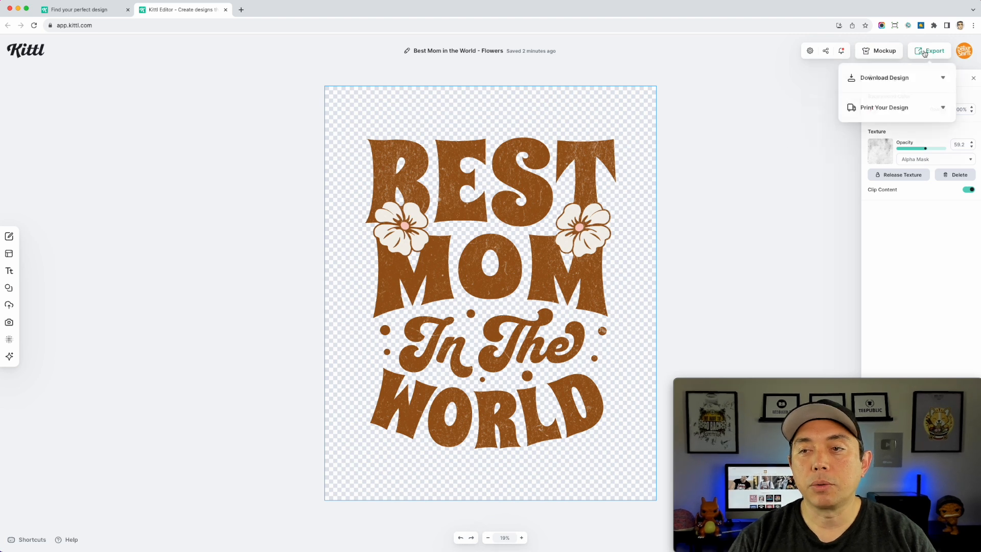
left_click(872, 109)
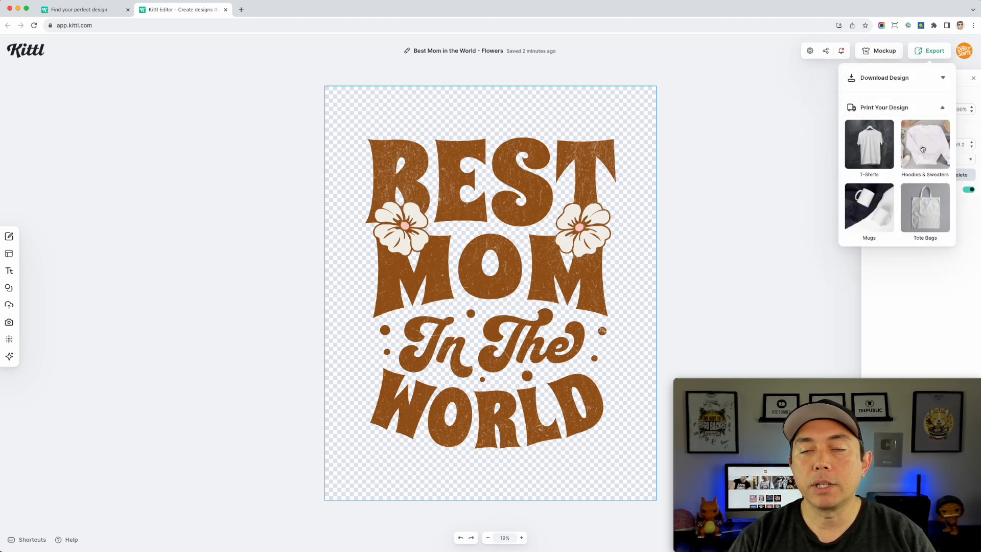
left_click(922, 149)
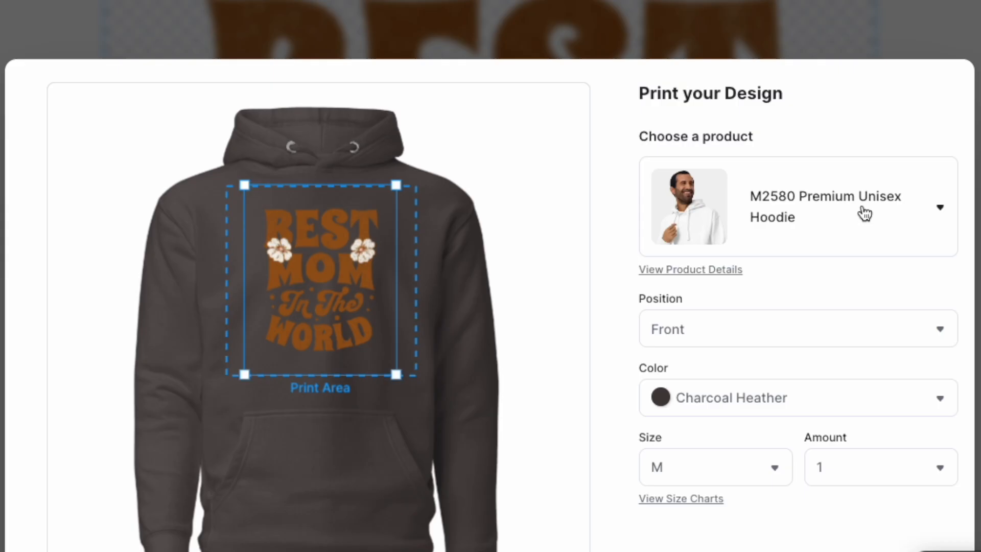
Keep the M2580 Premium Unisex Hoodie as the product and set its color to White
left_click(652, 232)
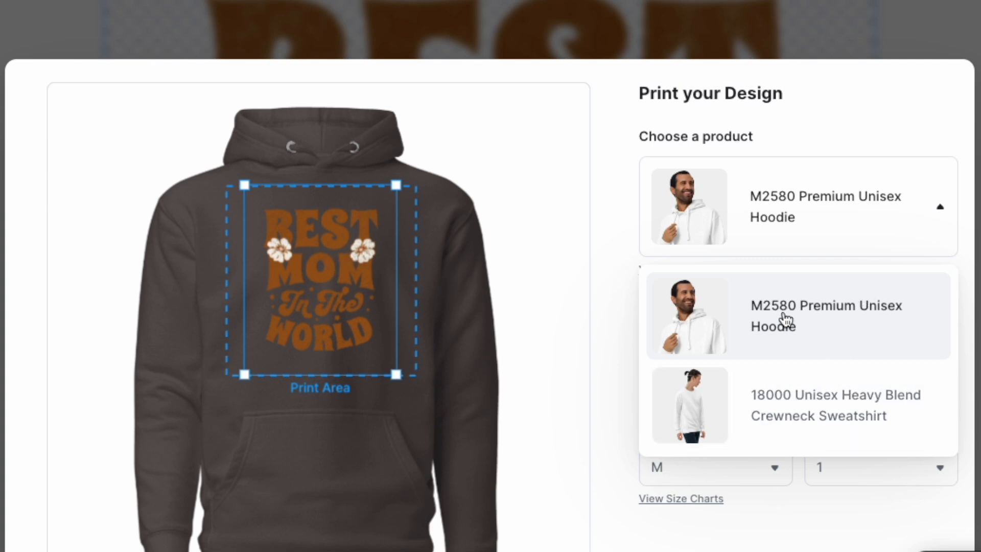
left_click(646, 295)
left_click(801, 399)
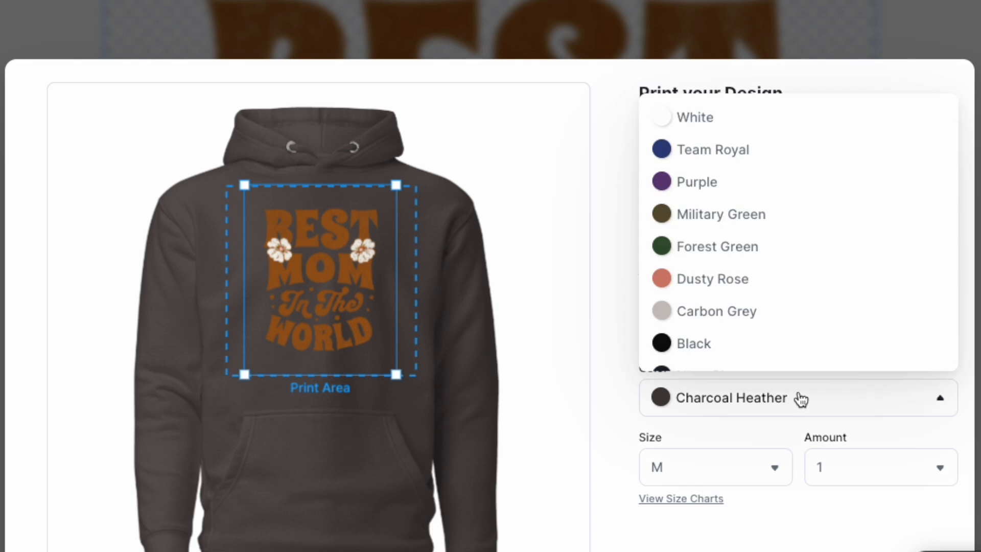
scroll(779, 291, "down", 3)
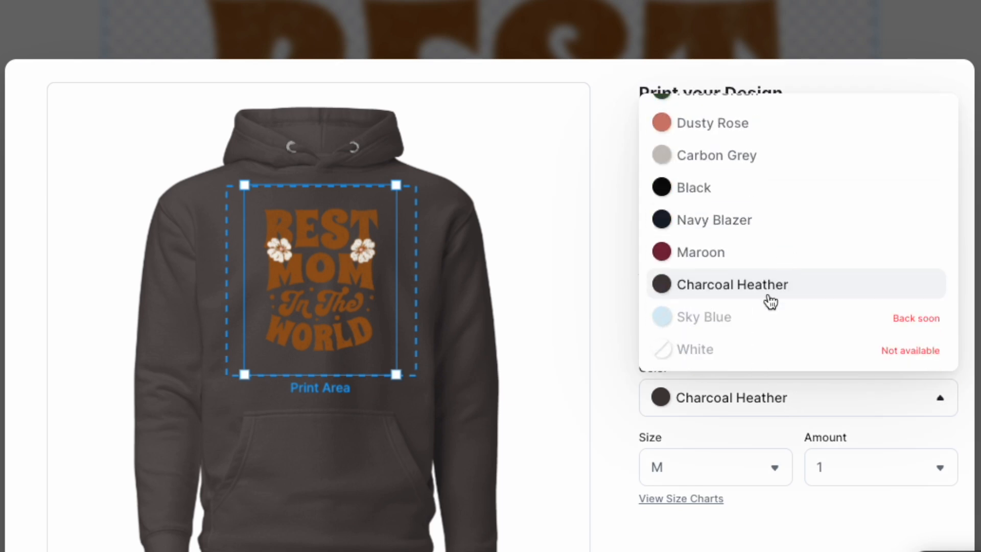
scroll(705, 189, "up", 3)
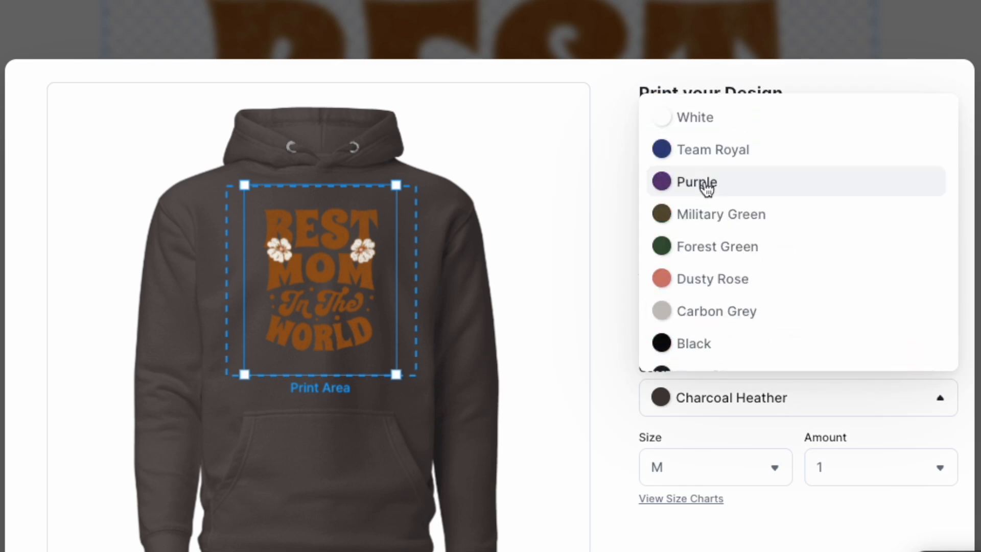
left_click(696, 118)
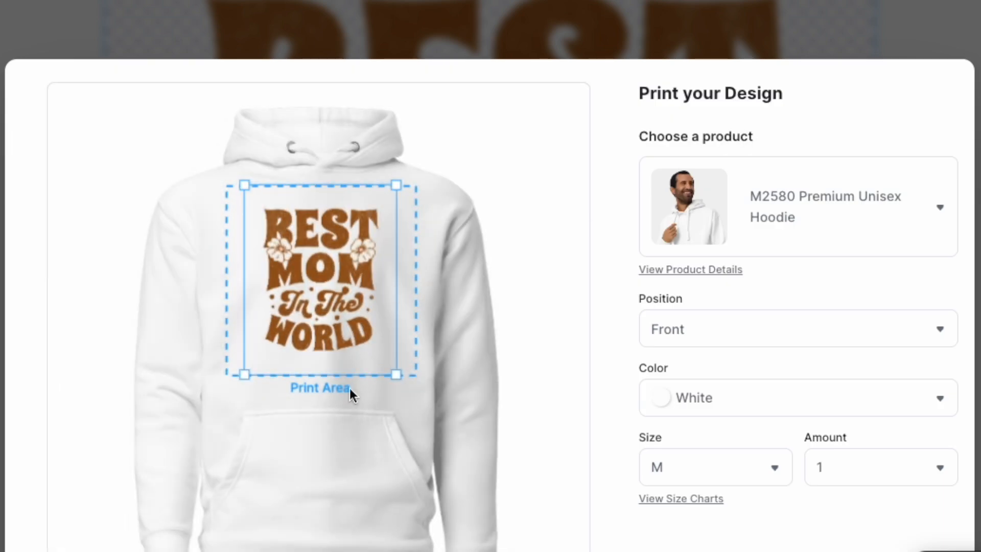
Enlarge the design on the hoodie so its lettering fills the print area, center it there and dismiss the print area notice
left_click_drag(398, 376, 452, 433)
left_click_drag(359, 290, 338, 262)
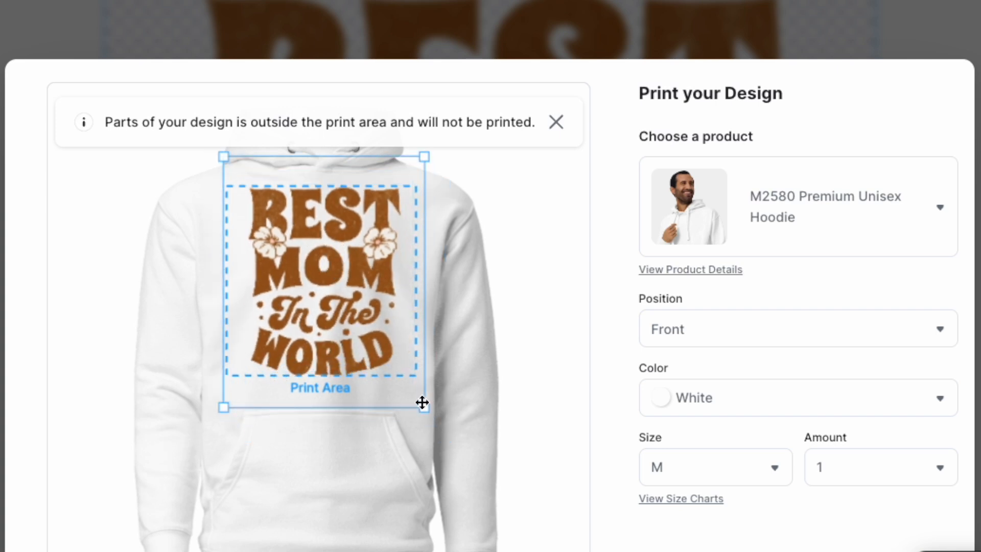
left_click_drag(427, 409, 417, 403)
left_click_drag(350, 285, 350, 287)
left_click(557, 125)
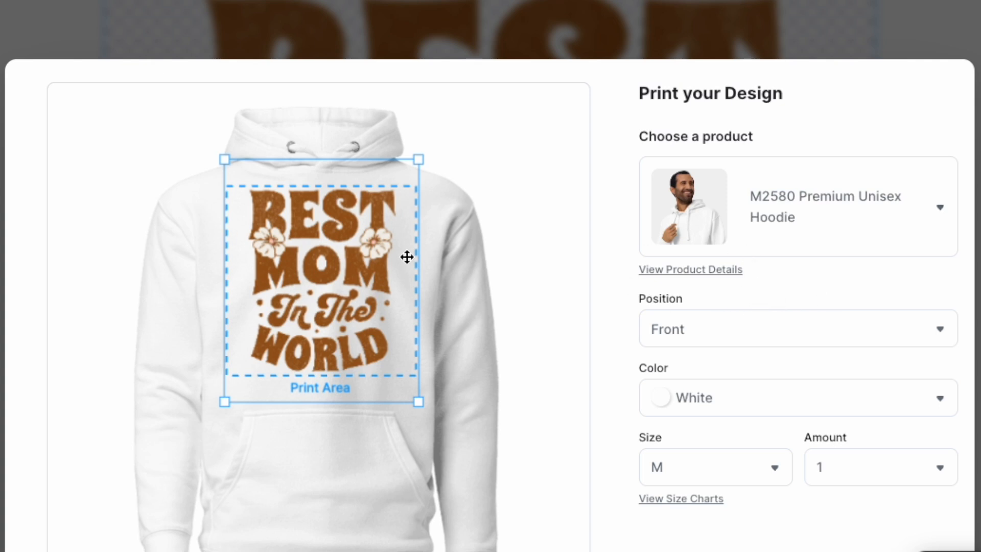
left_click_drag(324, 235, 327, 237)
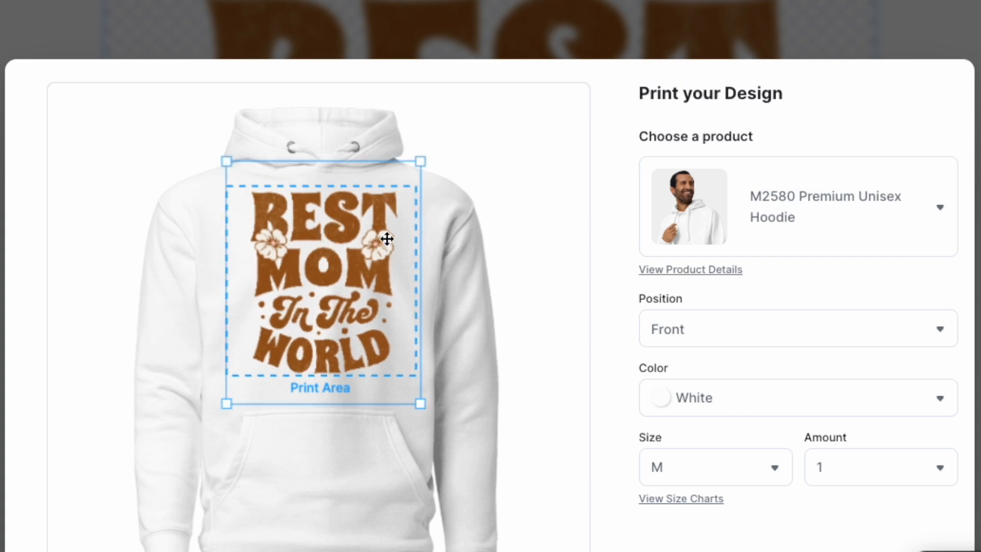
left_click(336, 281)
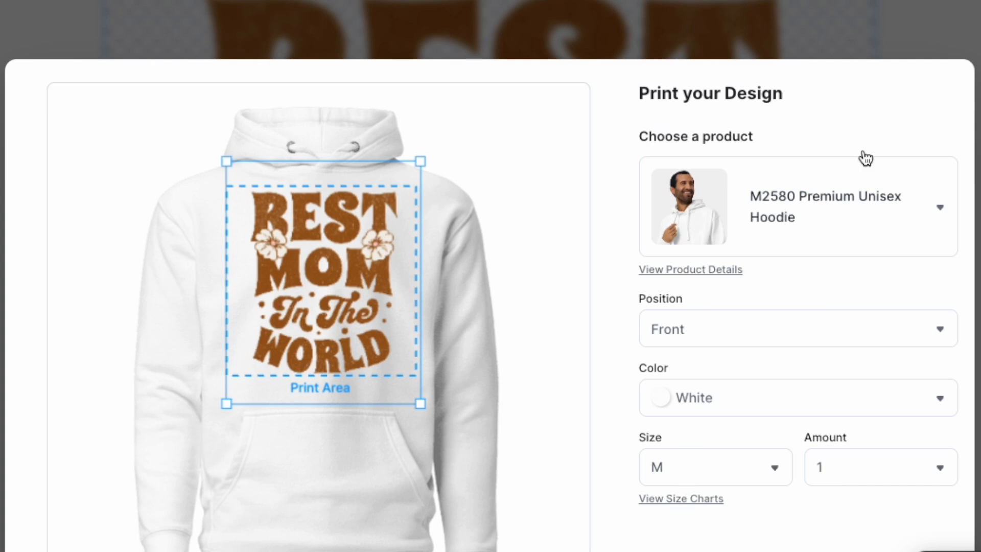
Switch the product to the 18000 Unisex Heavy Blend Crewneck Sweatshirt, then enlarge the design slightly and move it up toward the collar
left_click(940, 202)
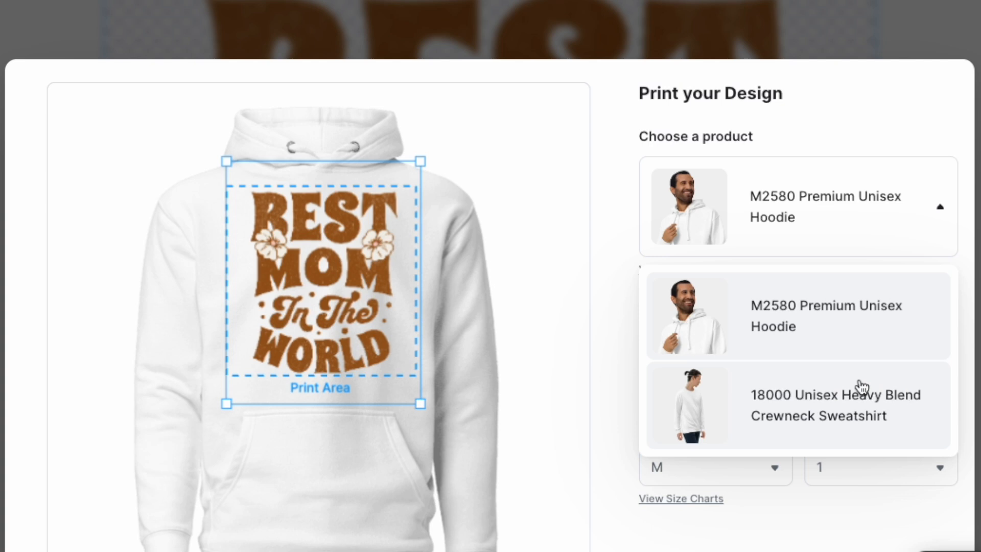
left_click(853, 398)
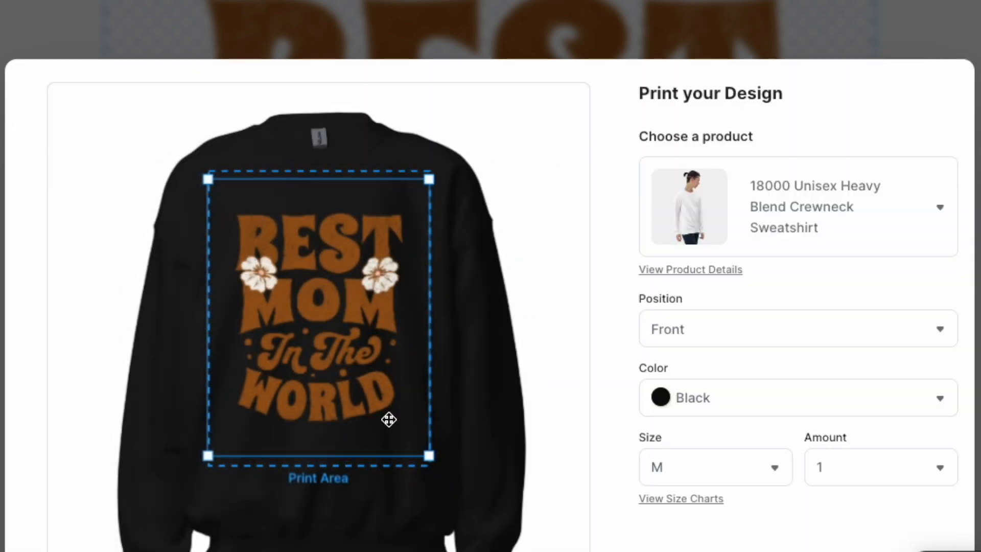
left_click_drag(430, 456, 455, 487)
left_click_drag(348, 346, 341, 319)
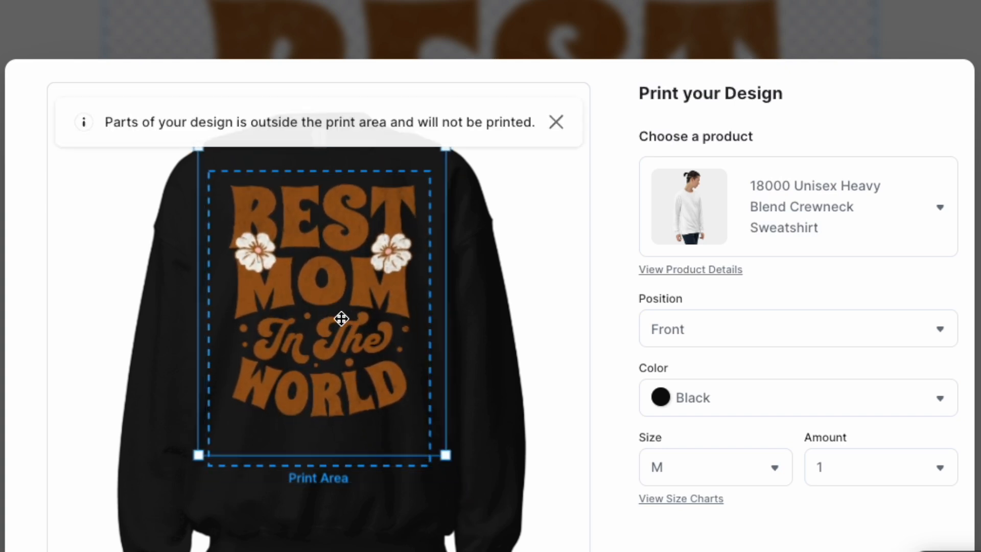
Try Sand as the sweatshirt color
left_click(739, 397)
left_click(695, 188)
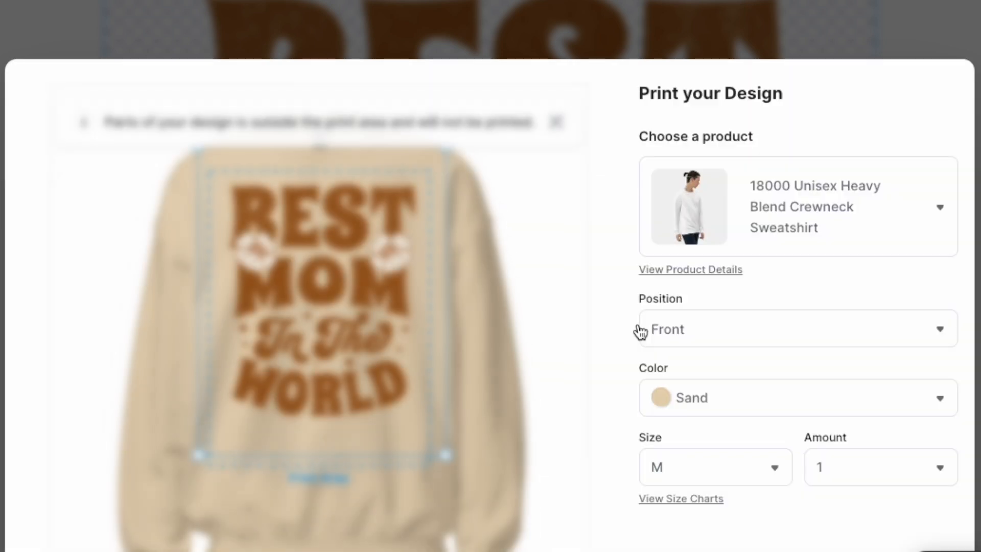
Set the sweatshirt color to White and dismiss the print area notice
left_click(715, 394)
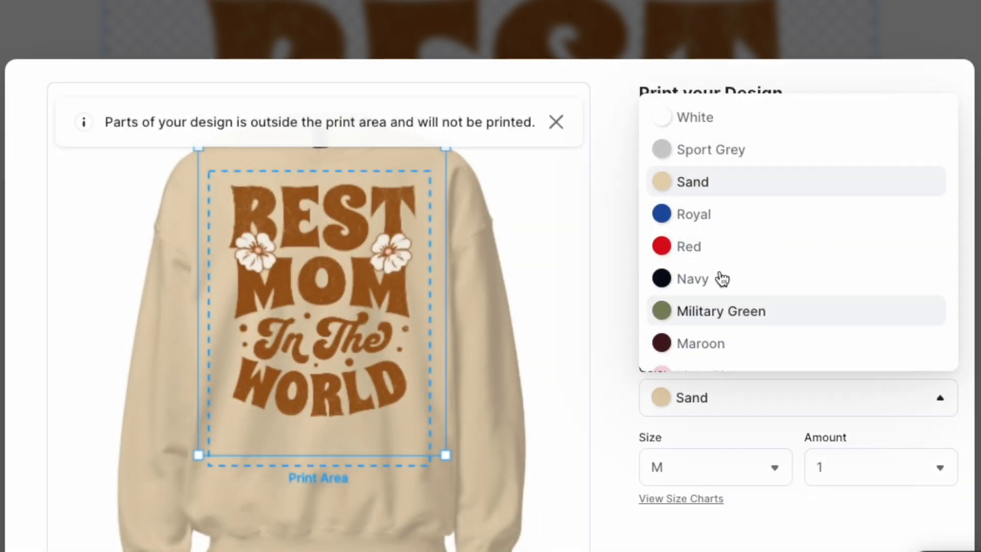
scroll(713, 252, "down", 3)
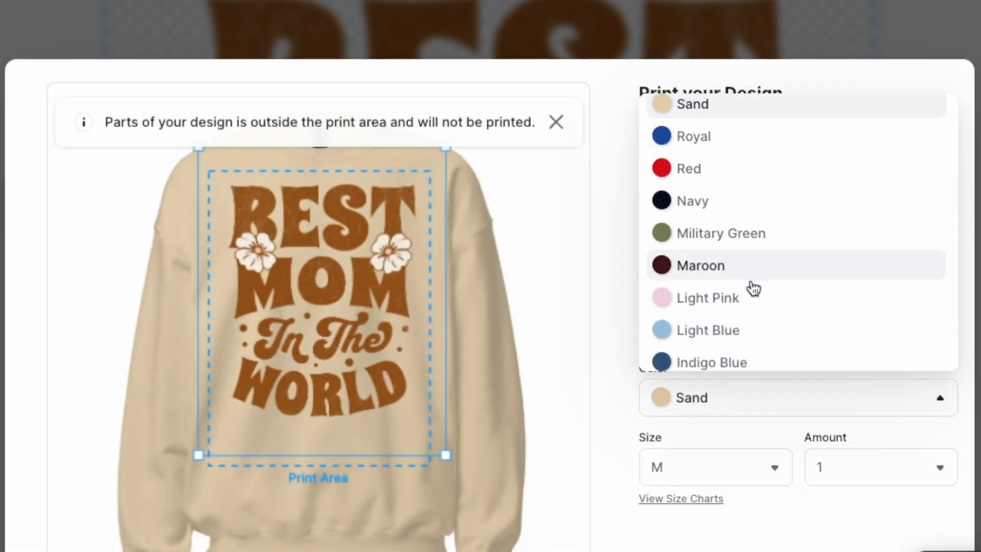
scroll(753, 288, "up", 3)
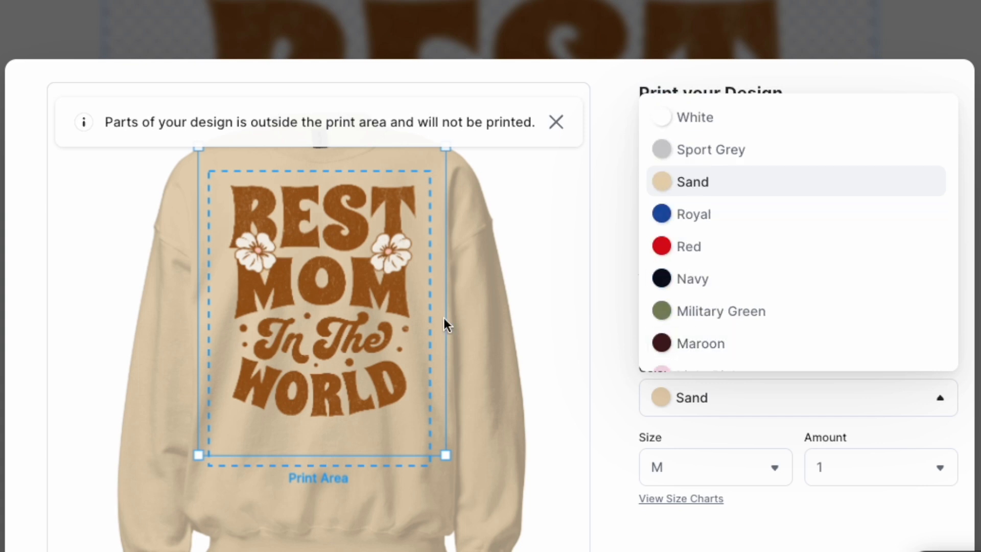
left_click(695, 110)
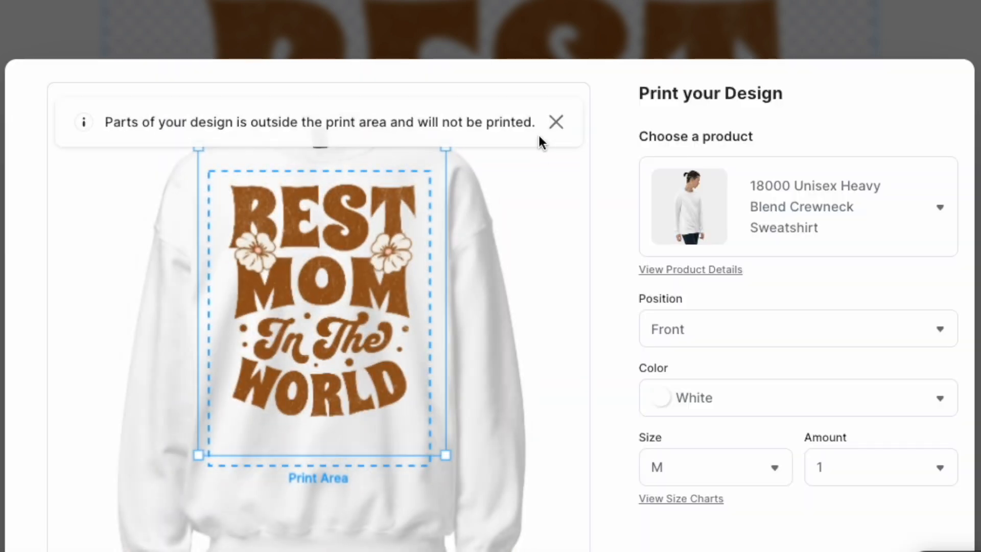
left_click(556, 122)
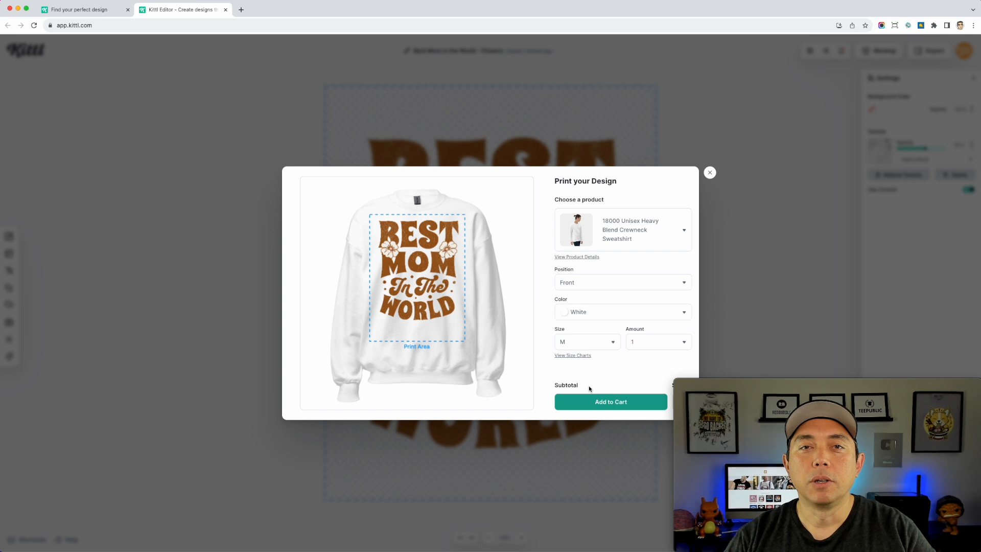
Leave the sweatshirt print setup, open the one for tote bags and set the bag color to Oyster
left_click(710, 174)
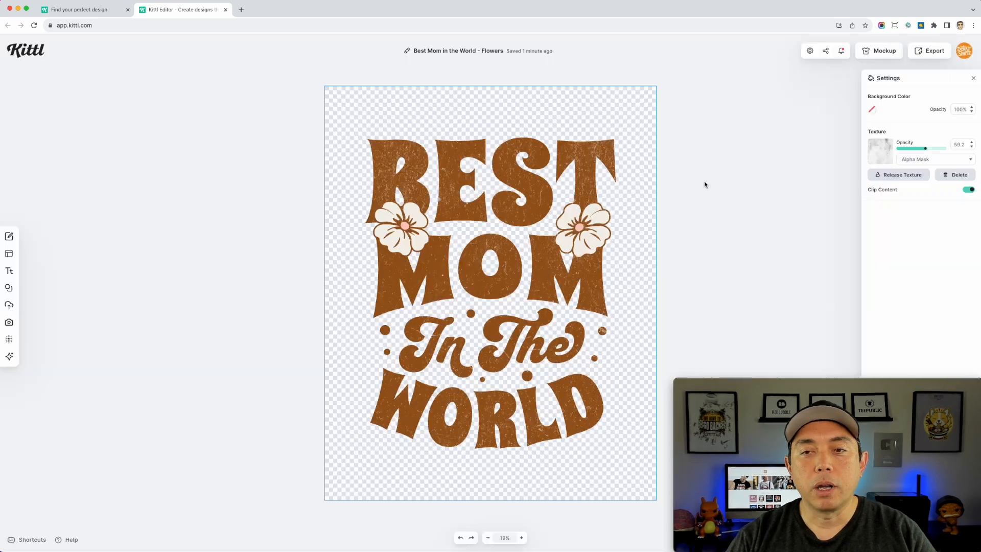
left_click(926, 55)
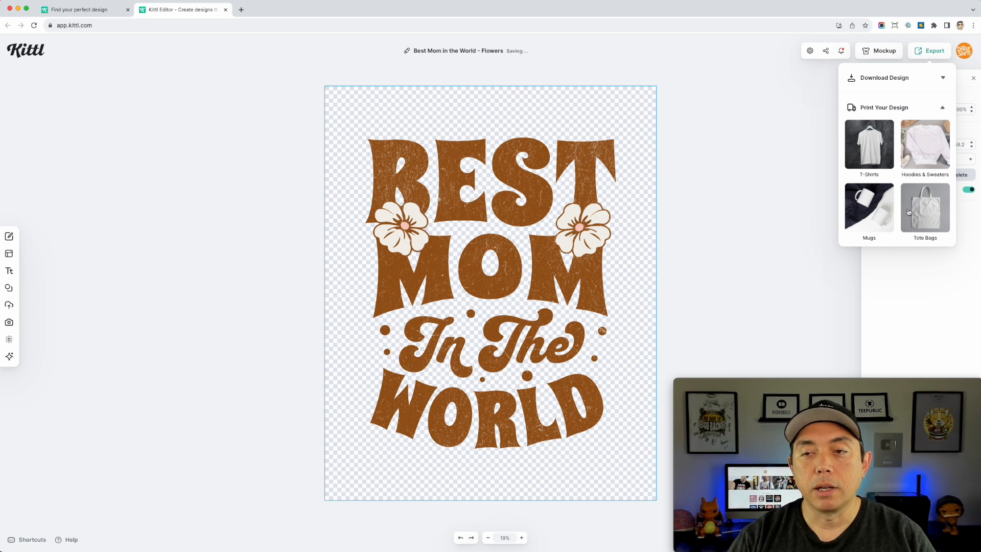
left_click(925, 208)
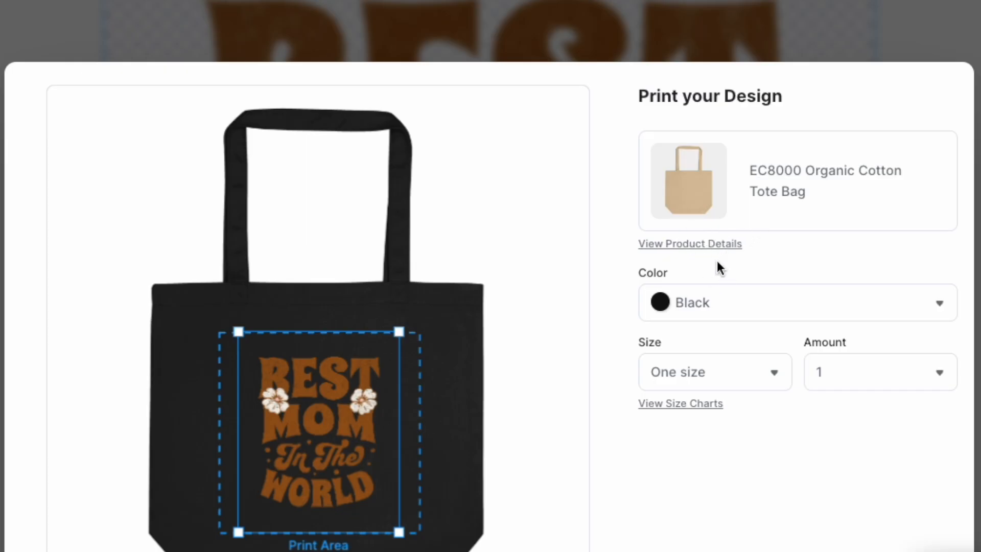
left_click(721, 292)
left_click(698, 350)
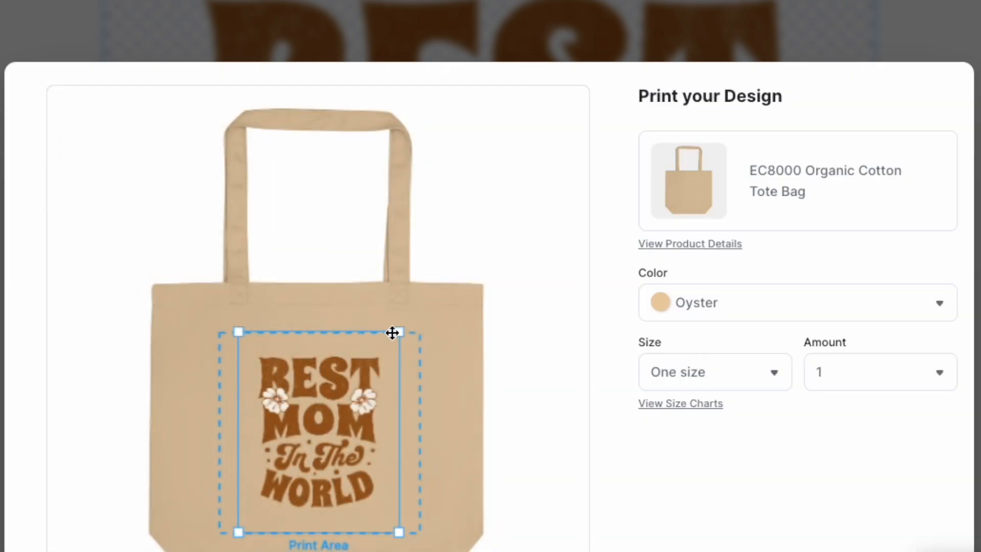
Enlarge the design on the tote bag, center it in the print area and close the print setup
left_click(403, 330)
left_click_drag(403, 329, 429, 293)
left_click_drag(343, 381, 331, 402)
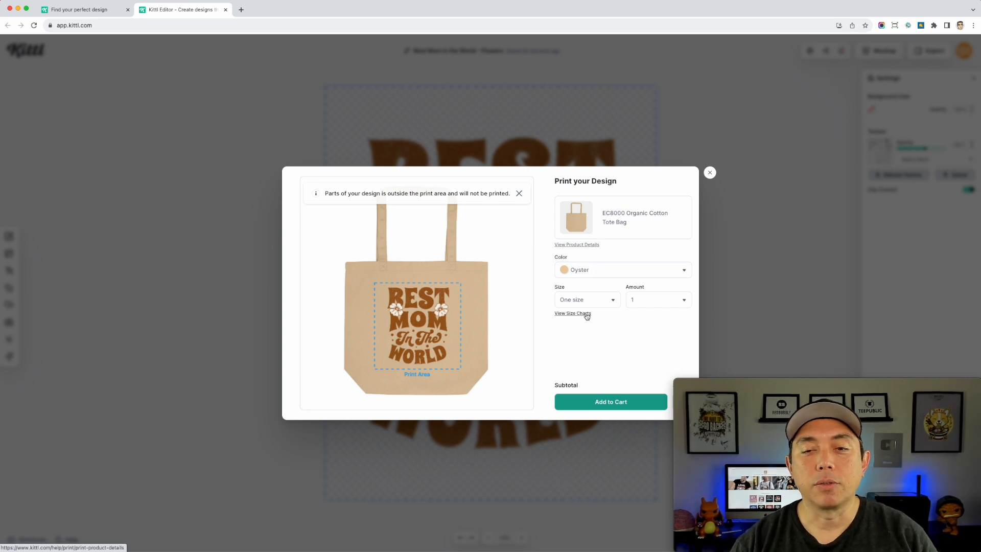
left_click(710, 173)
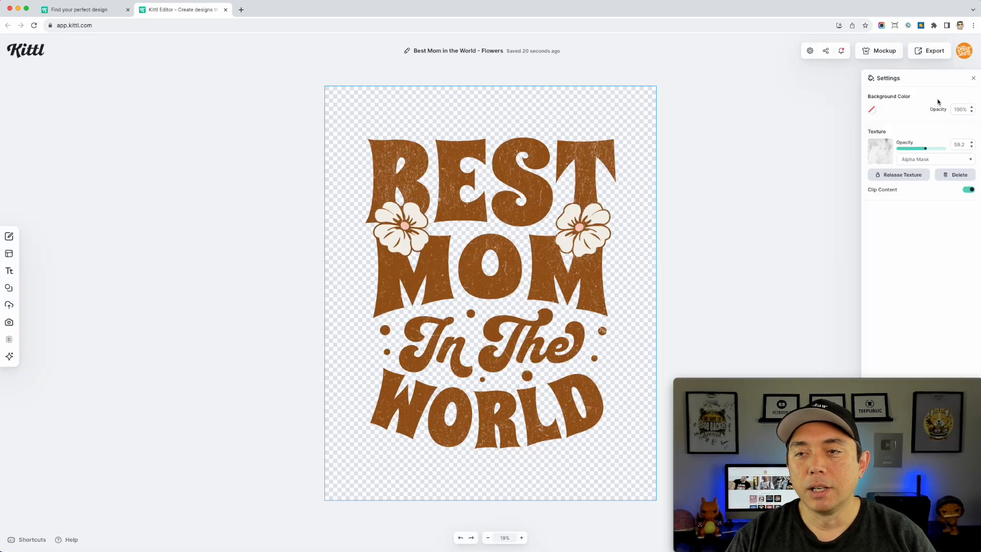
Open the print setup for mugs and move the design onto the guide line of the mug with its handle on the right
left_click(933, 51)
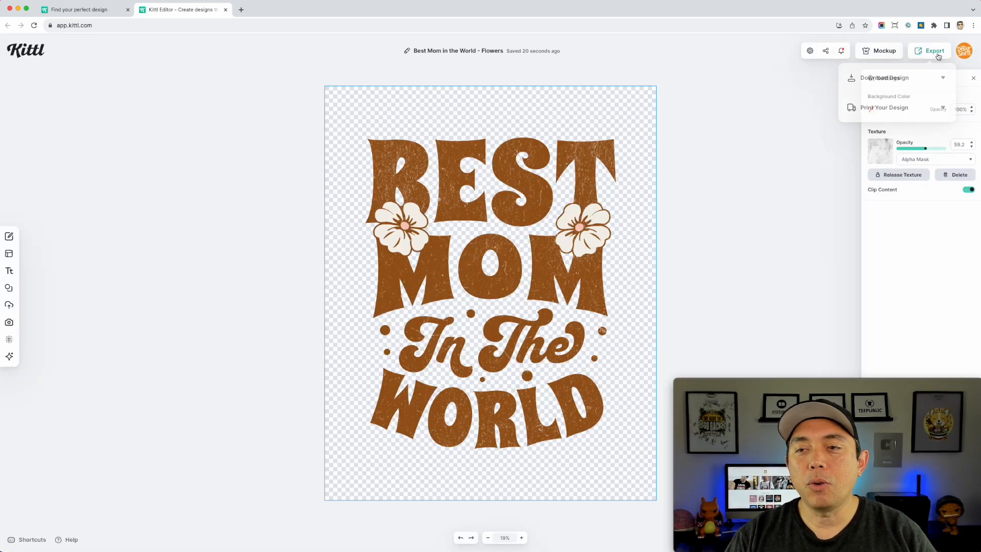
left_click(893, 107)
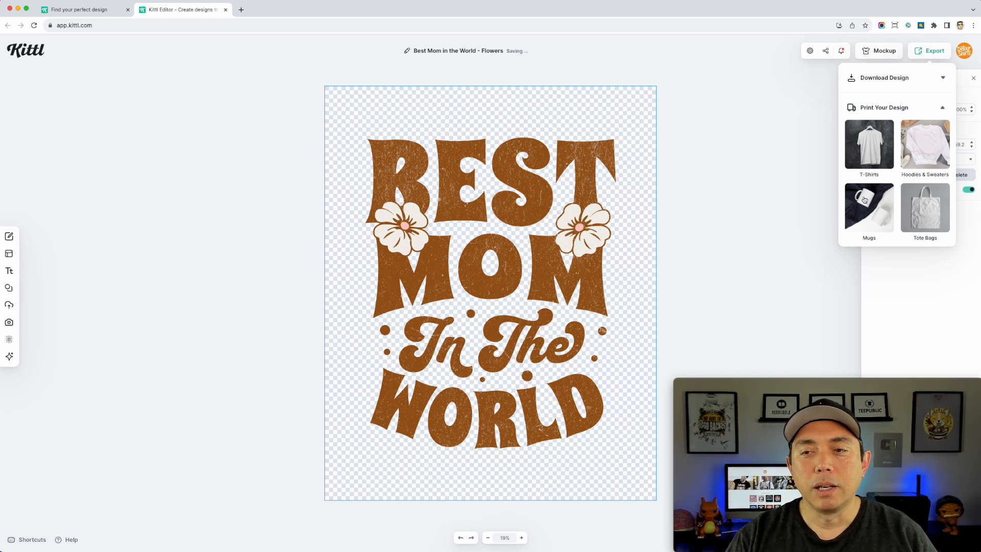
left_click(869, 207)
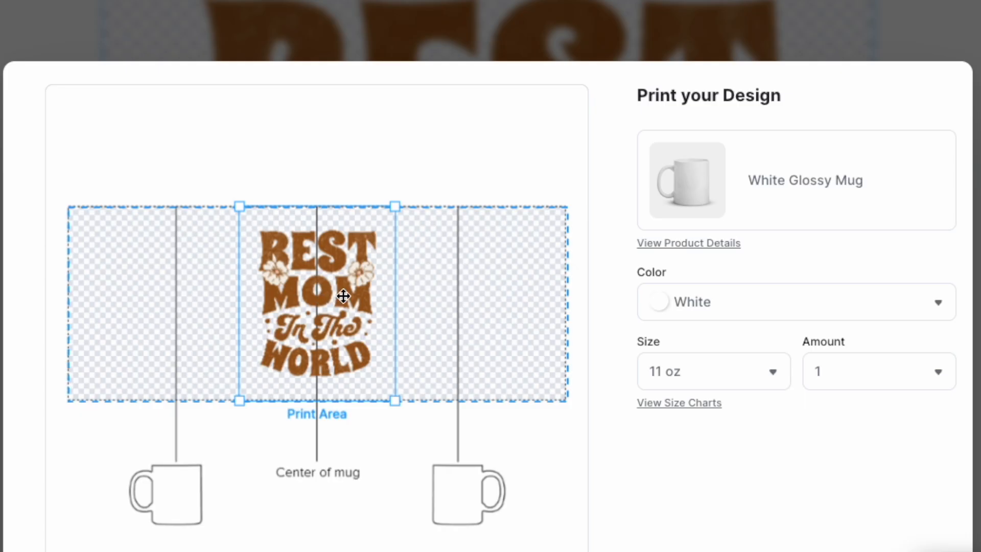
left_click_drag(340, 291, 495, 293)
left_click(196, 299)
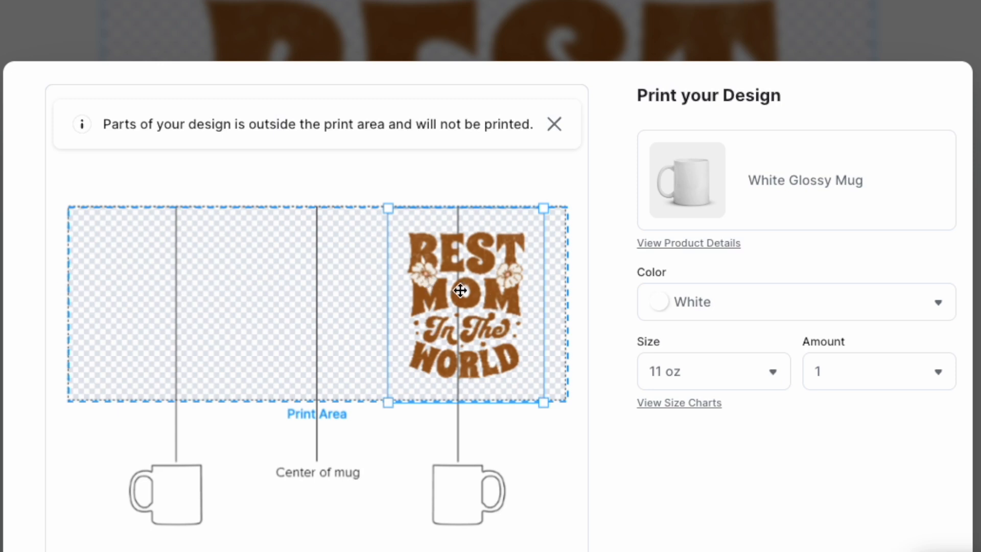
Move the design onto the guide line of the mug with its handle on the left and close the print setup
left_click_drag(496, 295, 158, 282)
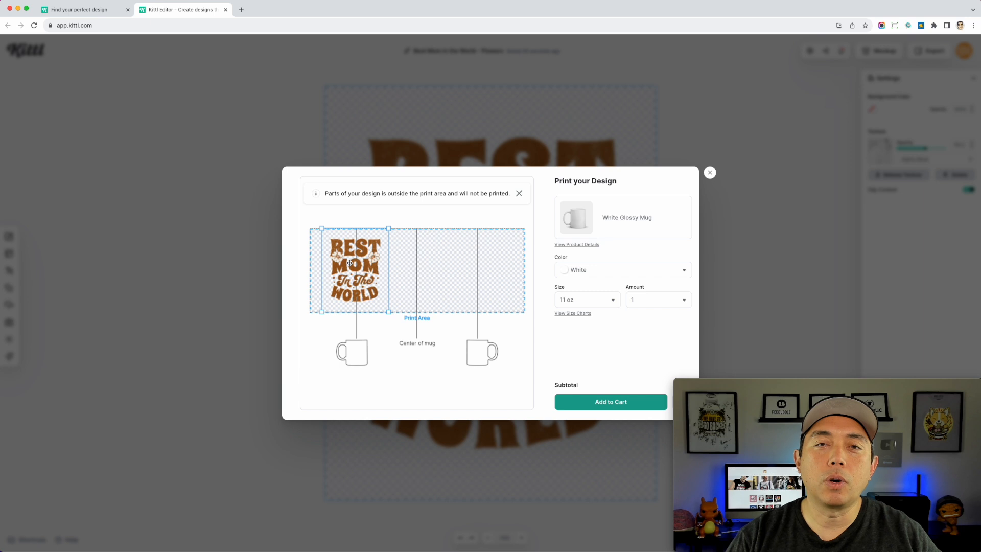
mouse_move(350, 263)
left_mouse_down()
mouse_move(482, 271)
mouse_move(360, 273)
left_mouse_up()
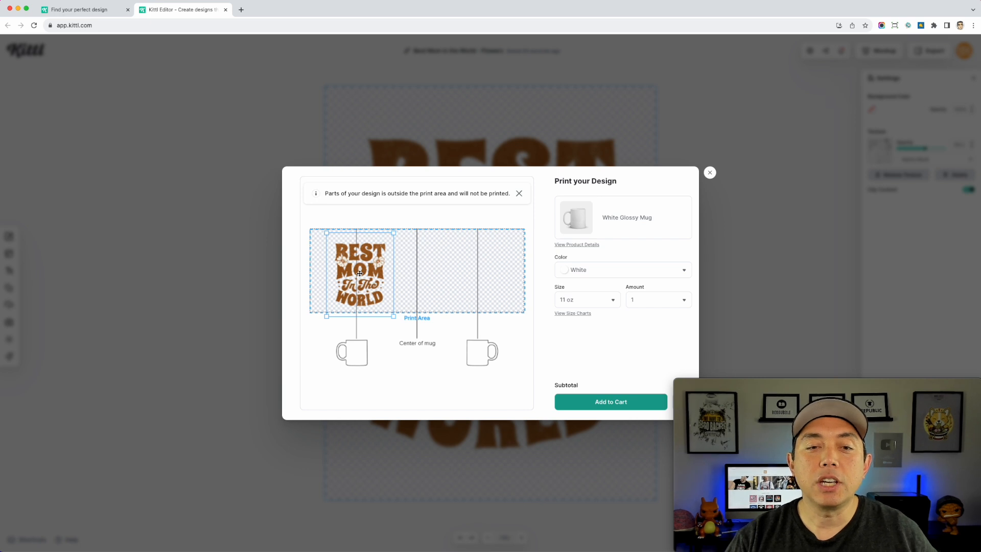
left_click(710, 174)
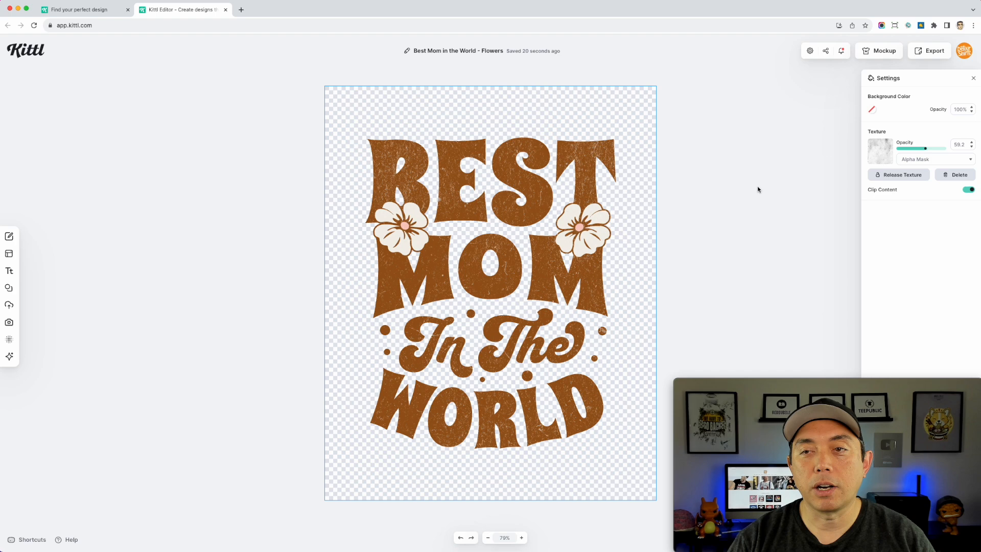
Set the artboard to a custom size of 2448 × 1266 pixels and close its settings
left_click(810, 51)
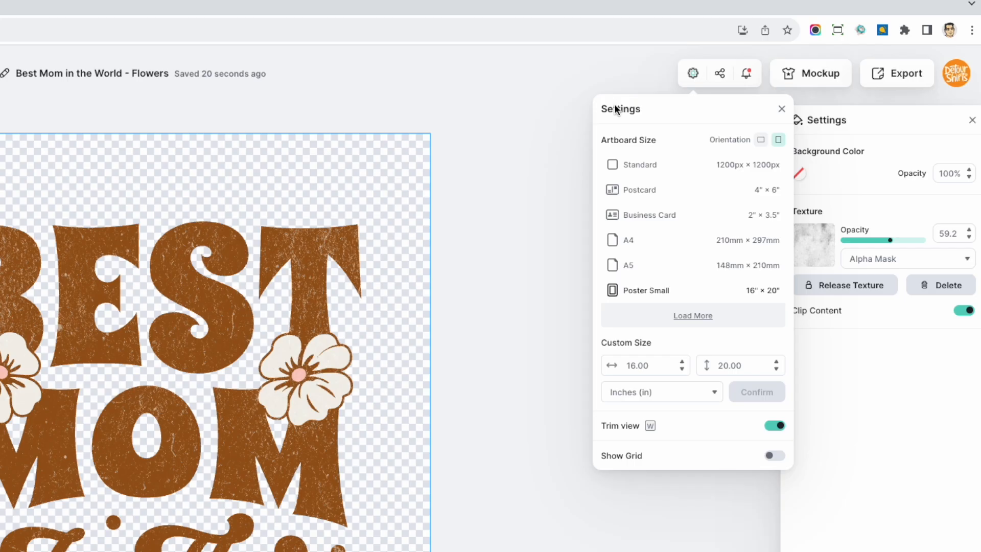
left_click(632, 393)
left_click(635, 448)
double_click(647, 364)
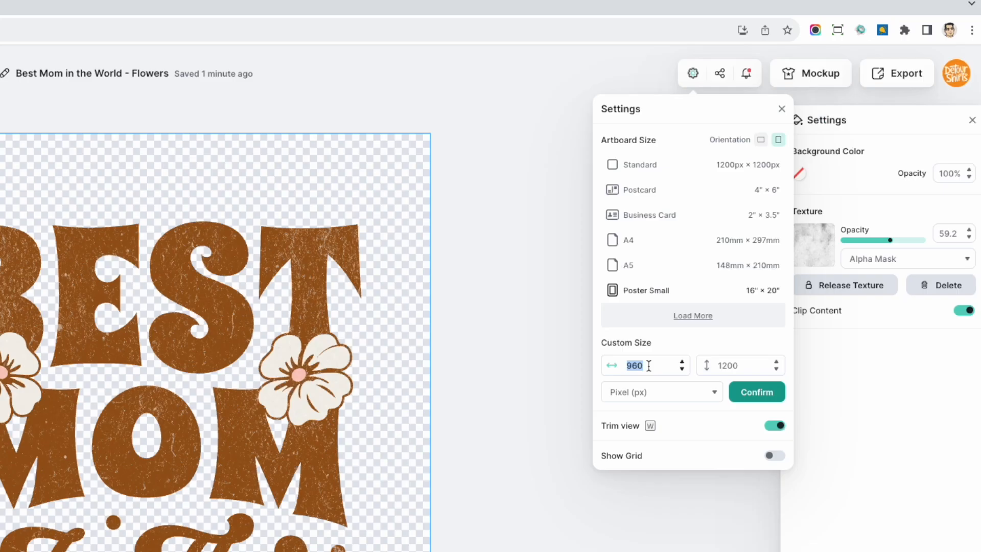
type("2448")
double_click(731, 366)
type("1")
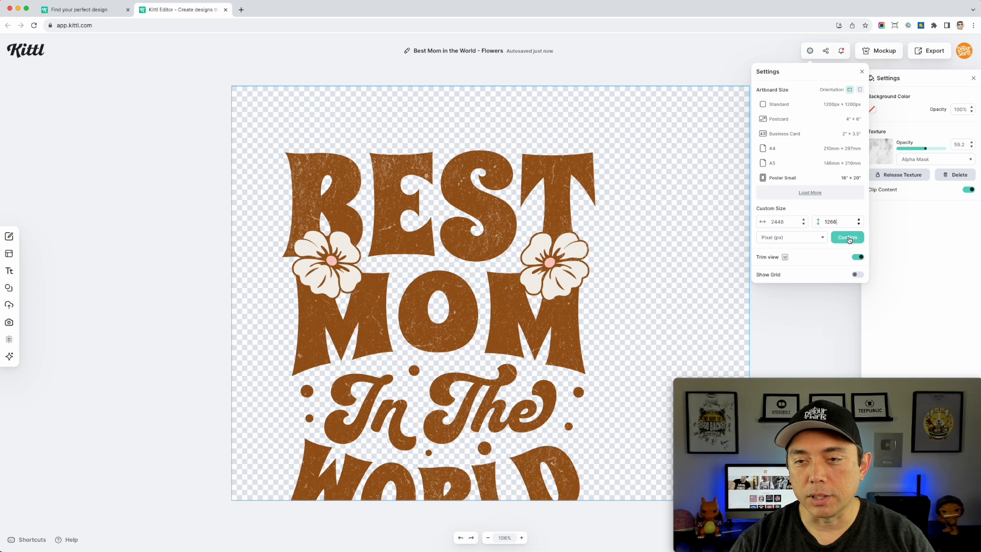
left_click(847, 239)
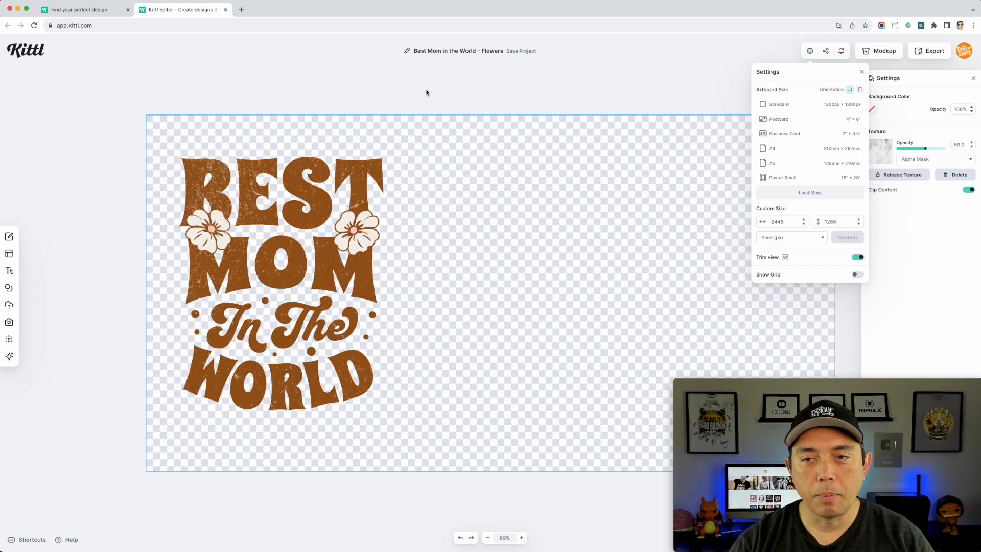
left_click(431, 101)
Duplicate the whole design onto the right side of the artboard and nudge the original slightly to the left
left_click(353, 252)
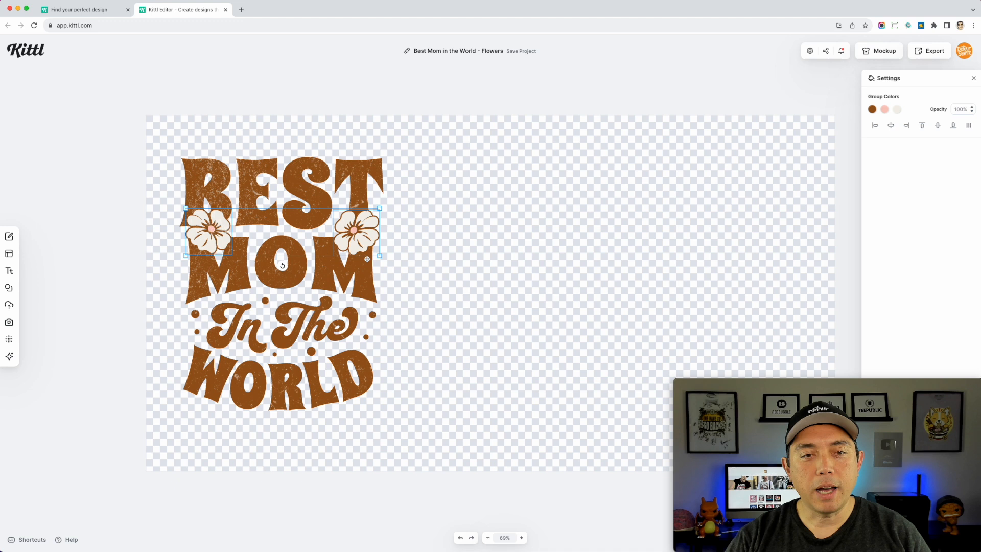
left_click_drag(109, 113, 442, 448)
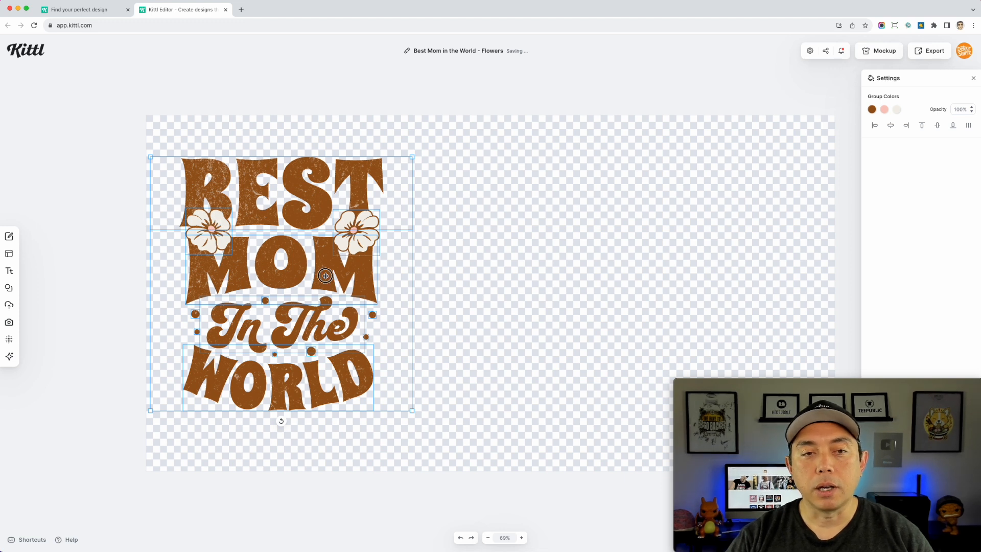
left_click_drag(325, 275, 747, 273)
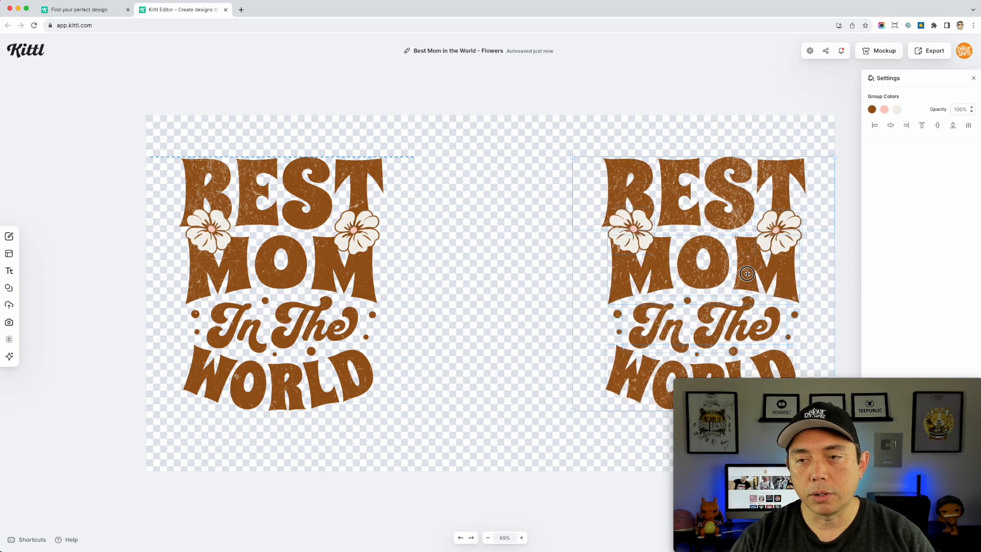
left_click(329, 194)
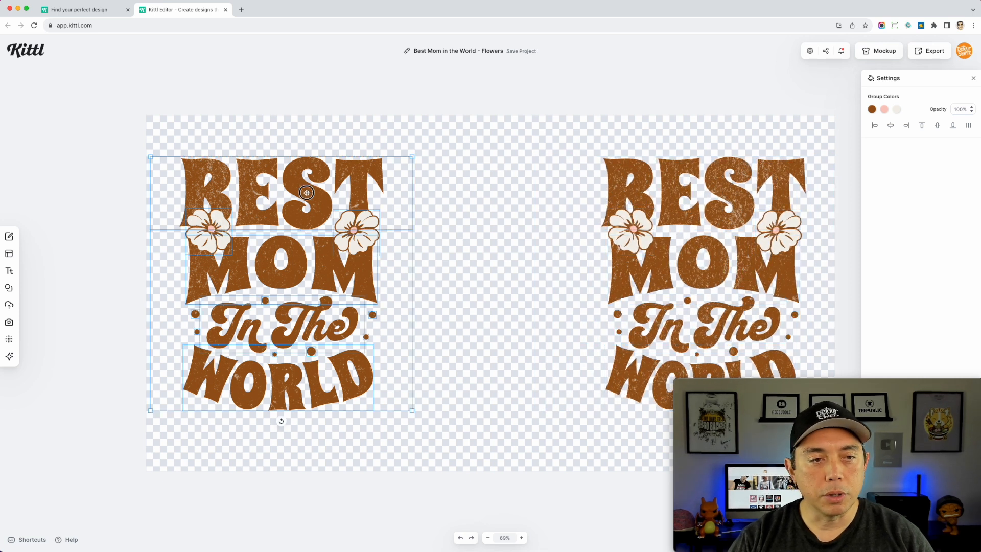
left_click_drag(306, 192, 303, 193)
left_click(97, 128)
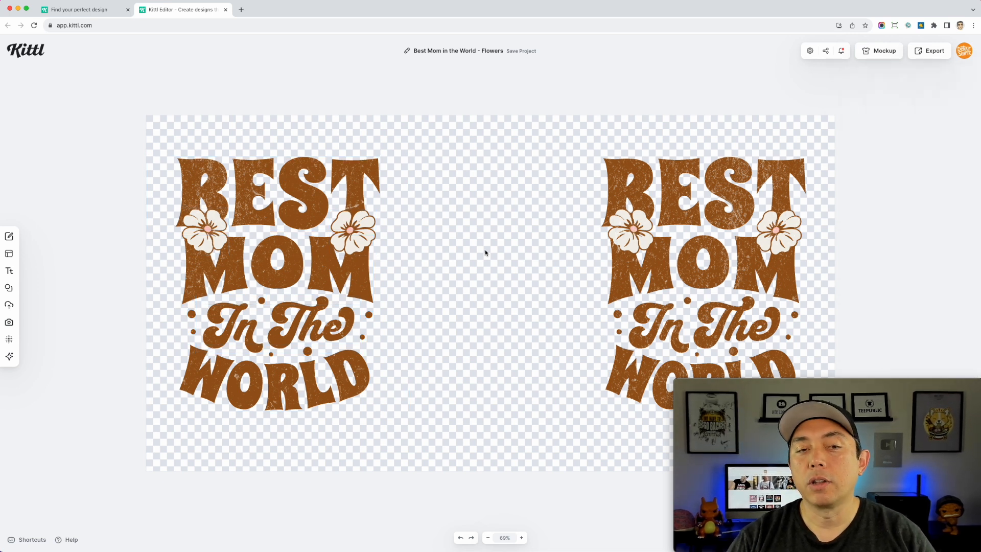
Open the print setup for mugs, enlarge the double design and center it so each copy sits near a mug guide line
left_click(934, 51)
left_click(899, 111)
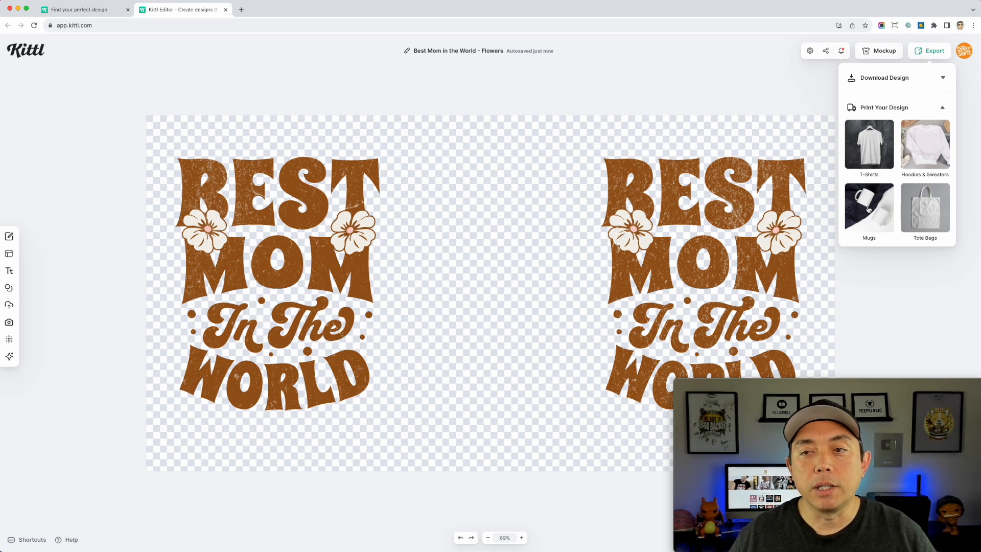
left_click(868, 210)
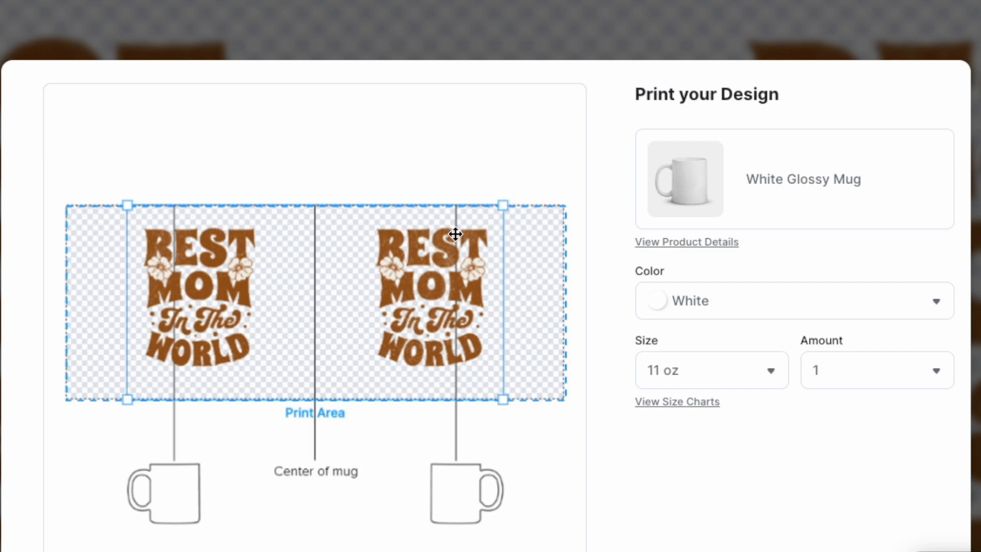
left_click_drag(503, 206, 569, 194)
left_click_drag(477, 244, 452, 262)
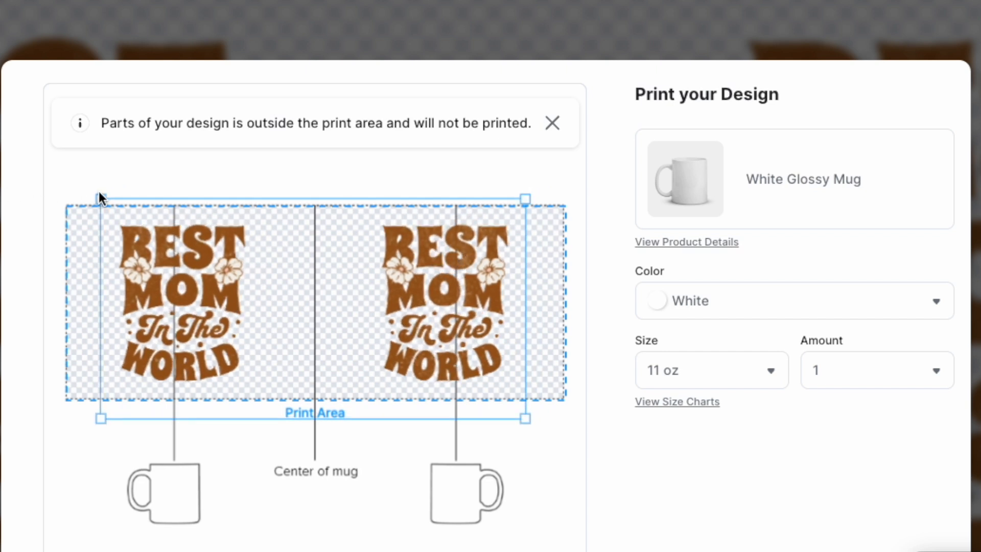
left_click_drag(98, 197, 88, 193)
left_click_drag(155, 261, 161, 270)
left_click(573, 530)
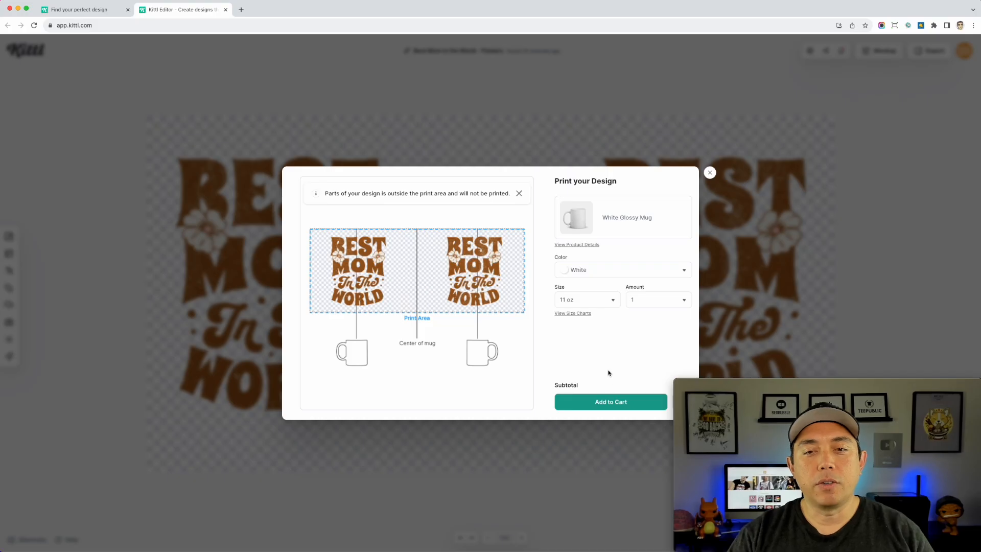
Add the 11 oz White Glossy Mug to the cart, check its preview there and close the cart
left_click(615, 402)
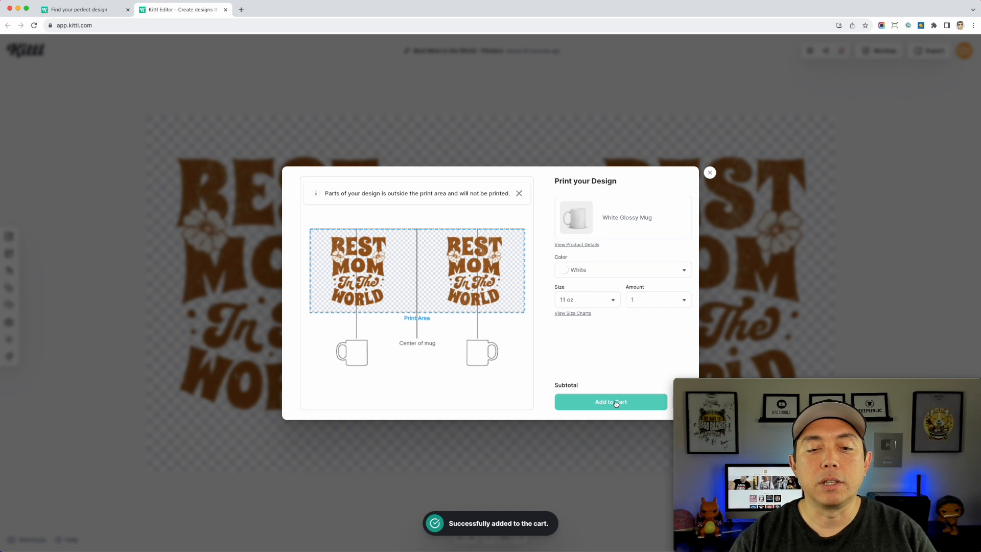
mouse_move(690, 388)
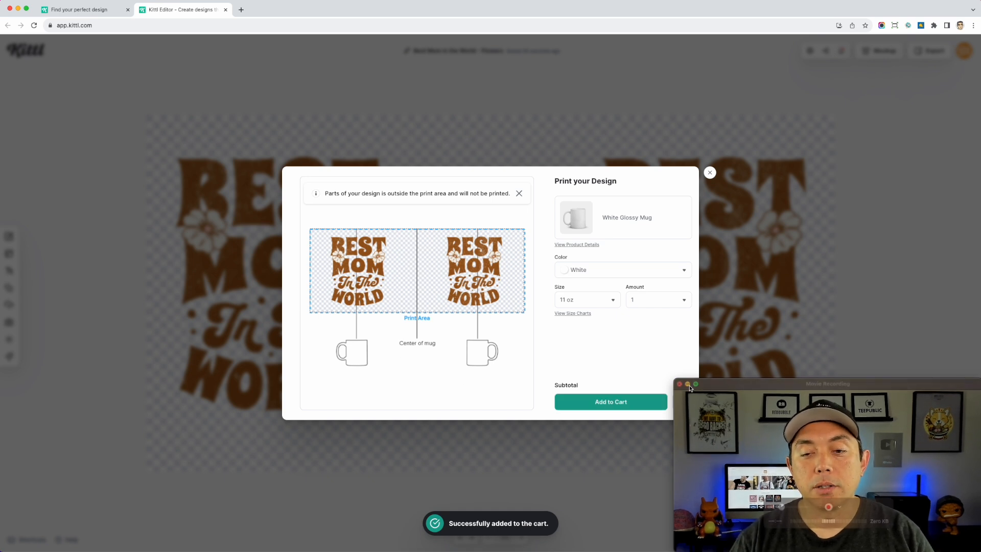
left_click(689, 384)
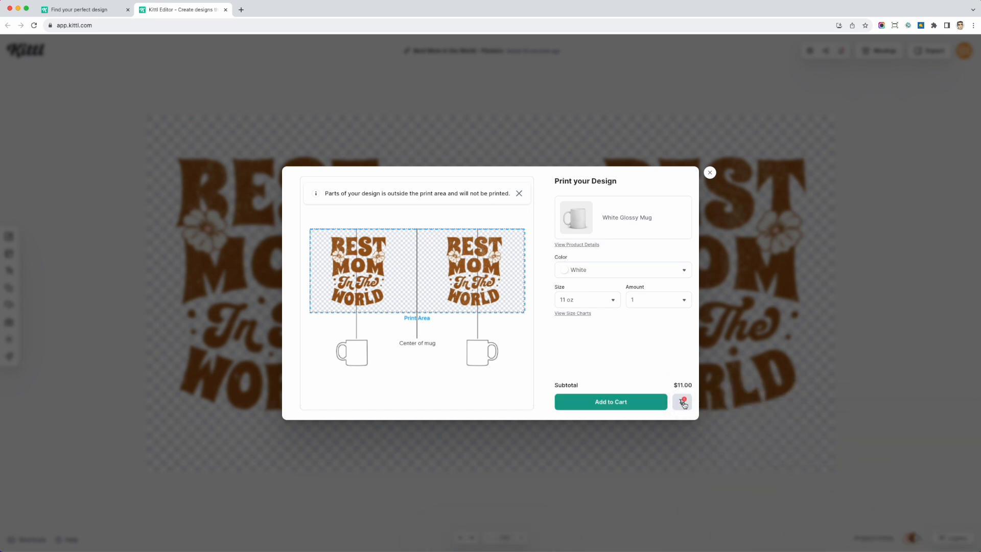
left_click(681, 403)
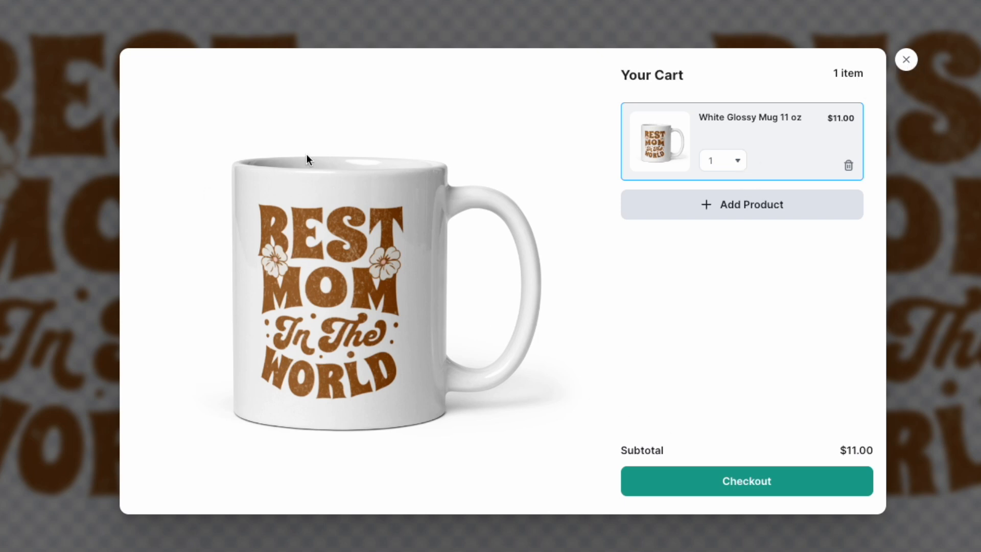
left_click(905, 59)
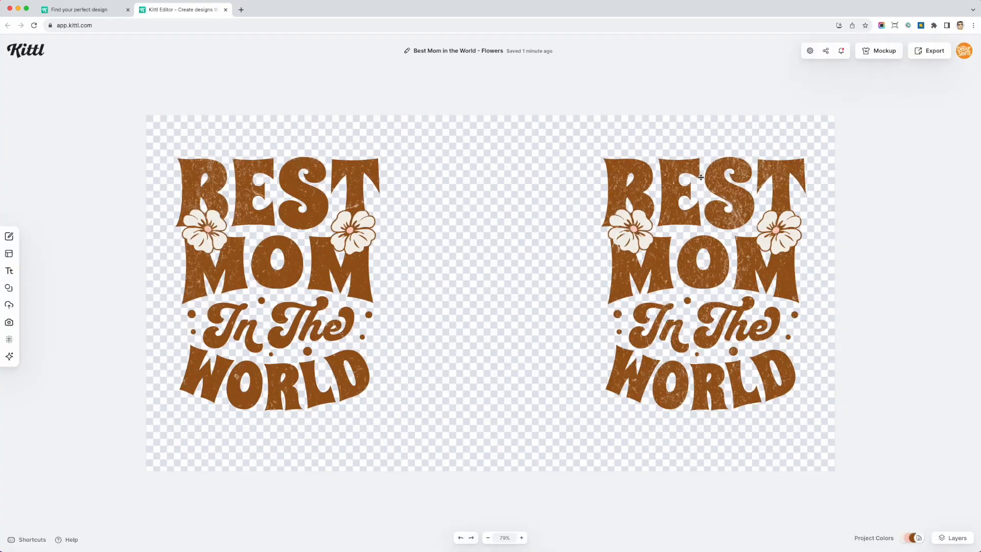
Reopen the print setup for mugs, set the size to 20 oz and add the mug to the cart
left_click(928, 51)
left_click(905, 108)
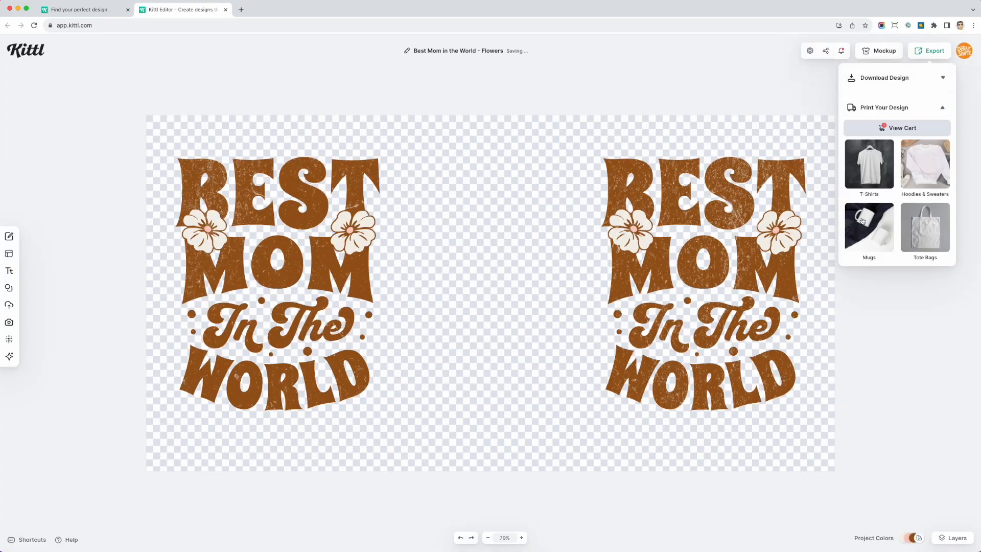
left_click(863, 221)
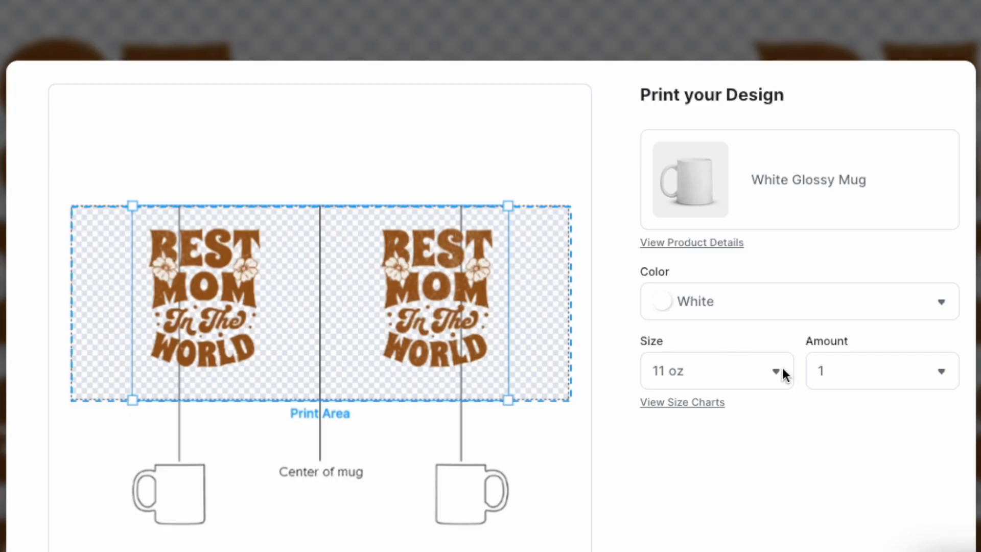
left_click(775, 373)
left_click(708, 328)
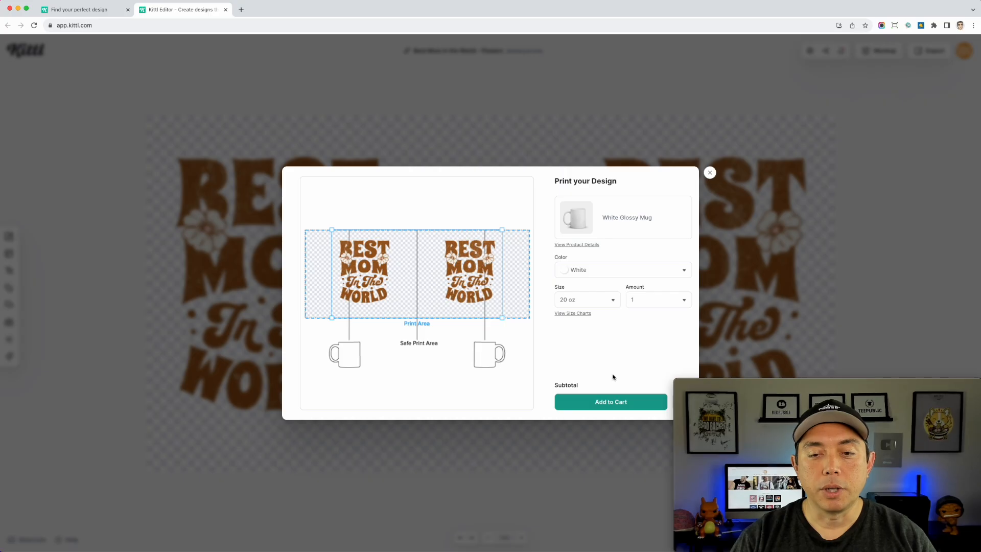
left_click(628, 401)
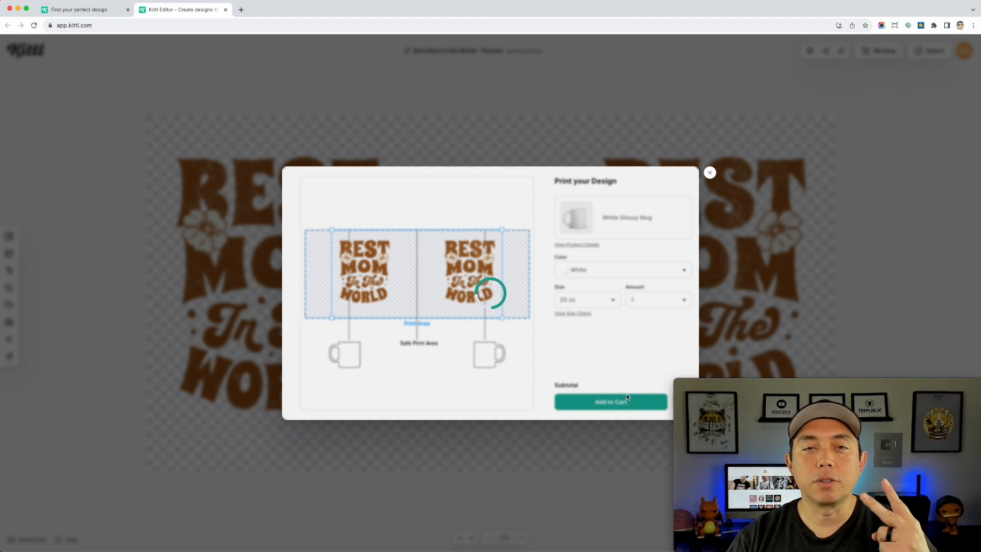
Open the cart, preview the 20 oz White Glossy Mug, and return to the print setup to add another product
mouse_move(752, 385)
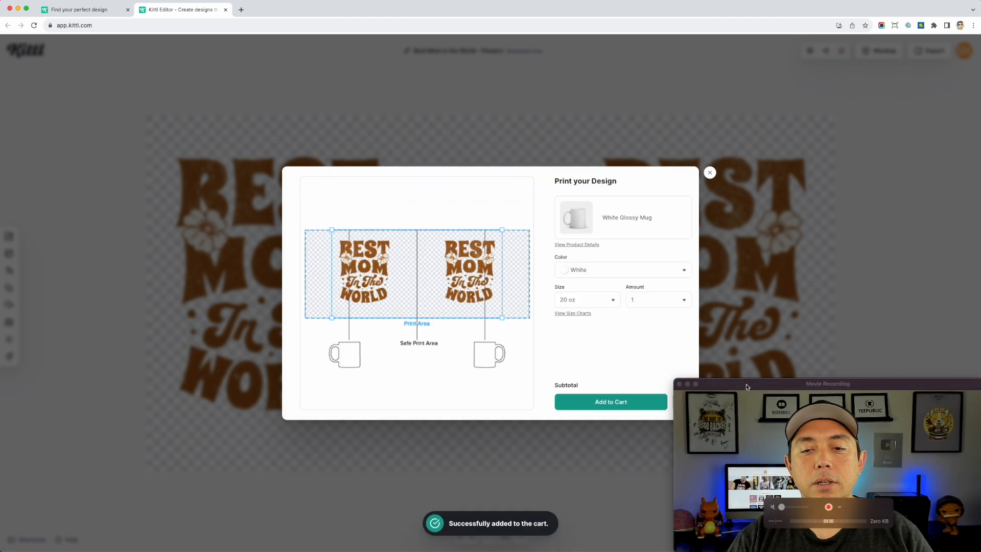
left_click(687, 385)
left_click(684, 402)
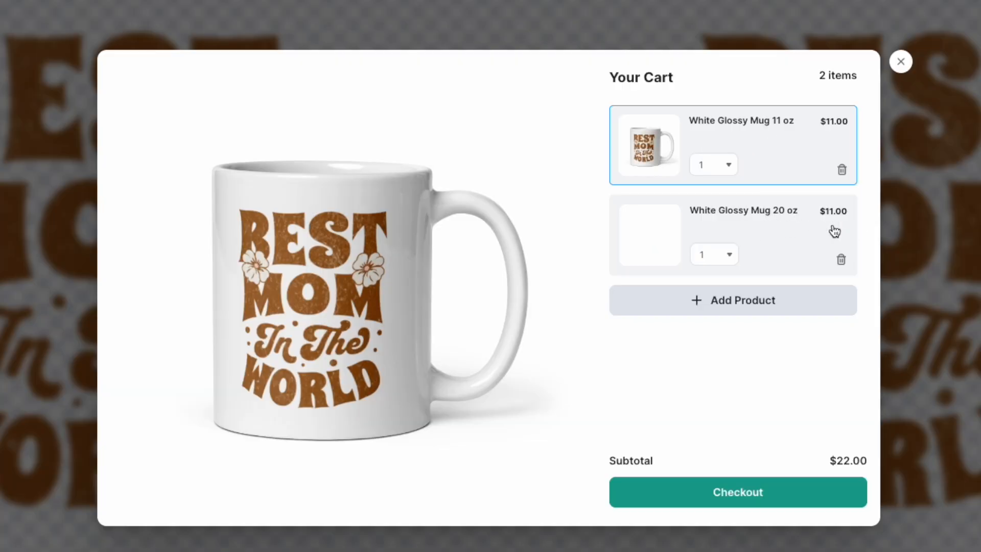
left_click(635, 244)
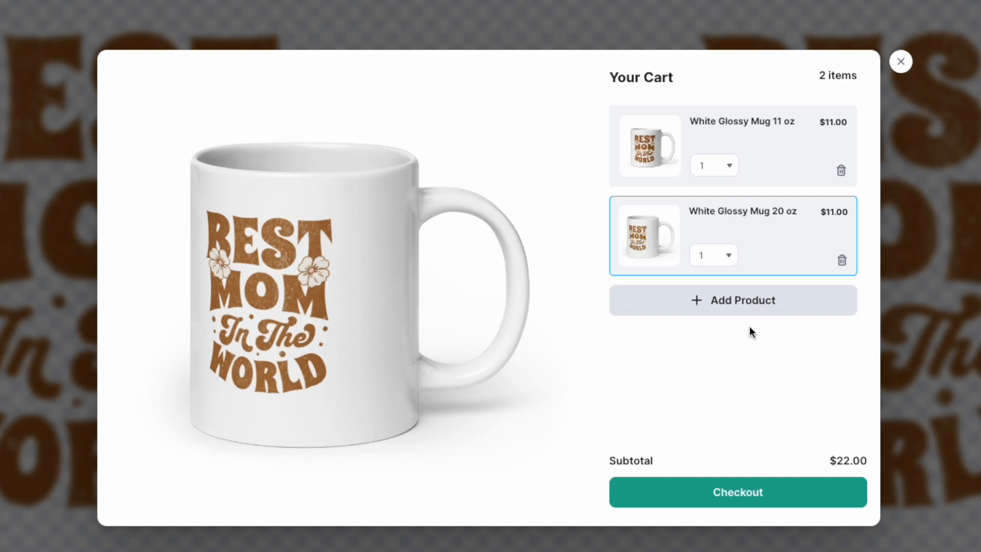
left_click(747, 302)
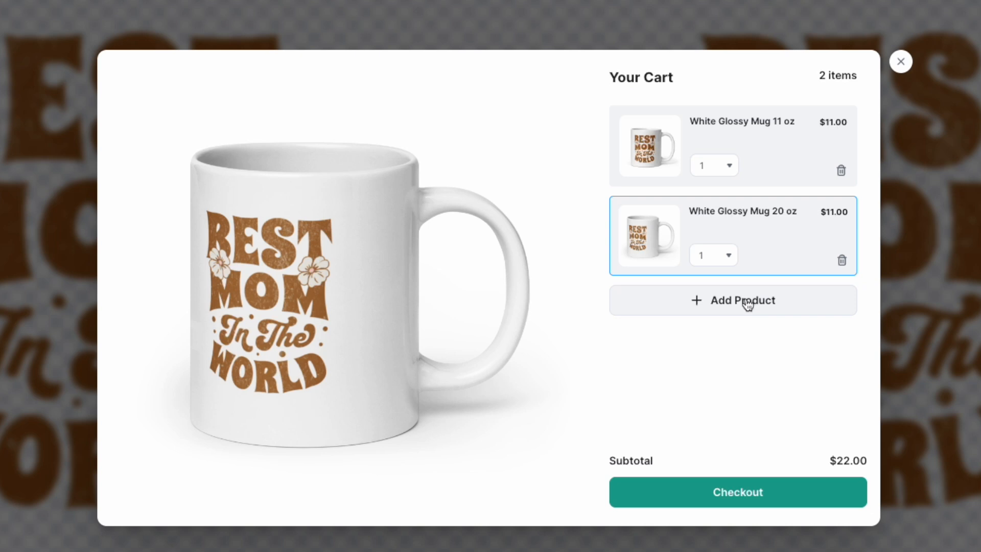
left_click(747, 301)
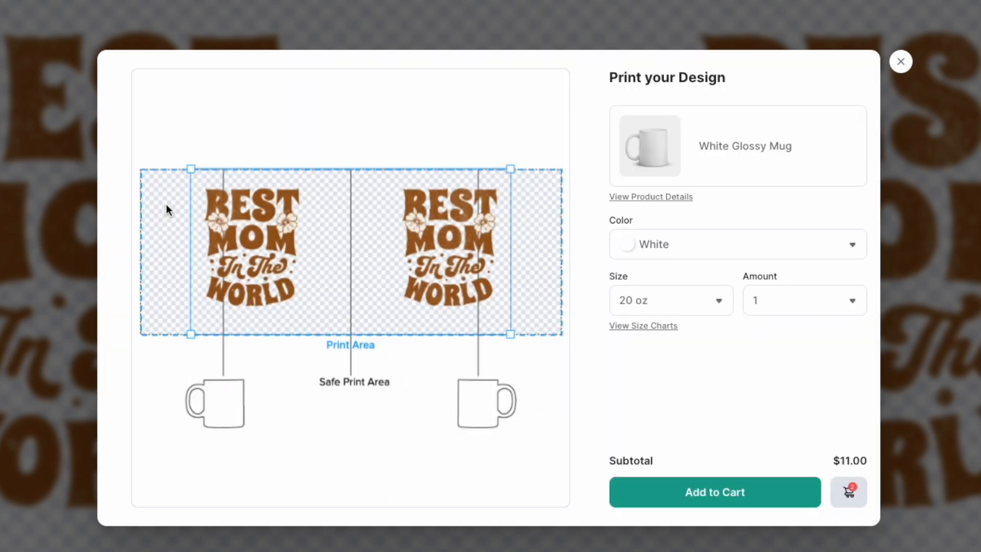
Reopen the cart, proceed to the checkout's shipping details, and close the order window to return to the design
left_click(850, 490)
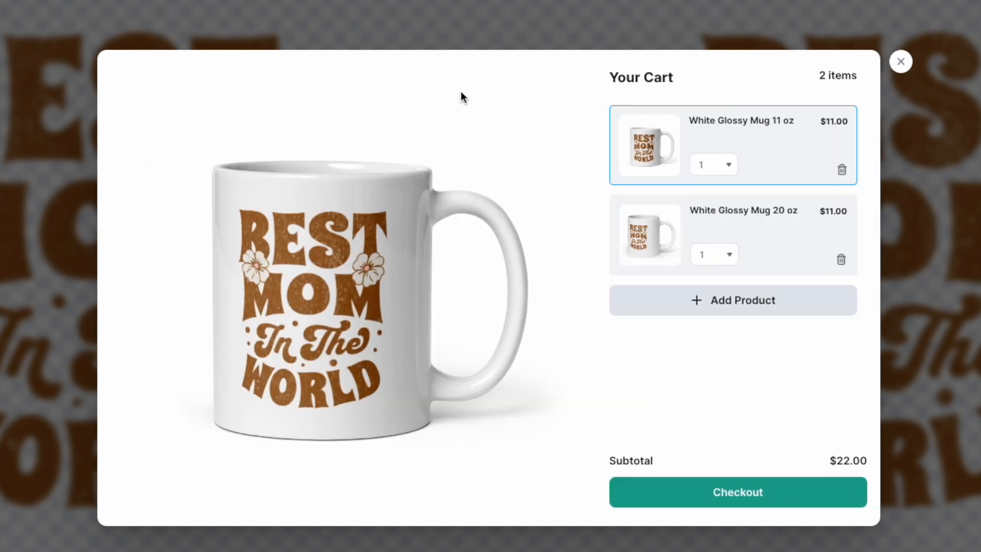
left_click(738, 493)
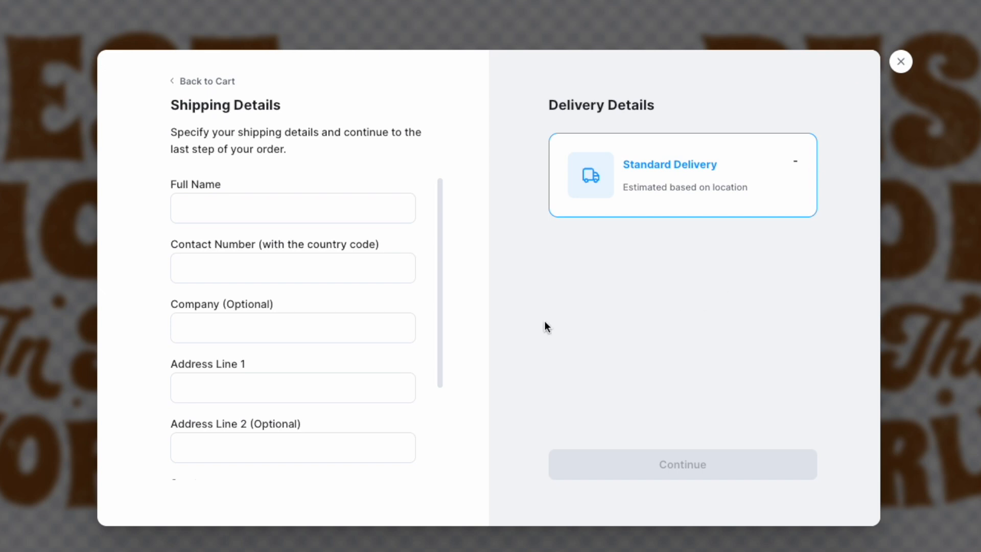
left_click(900, 60)
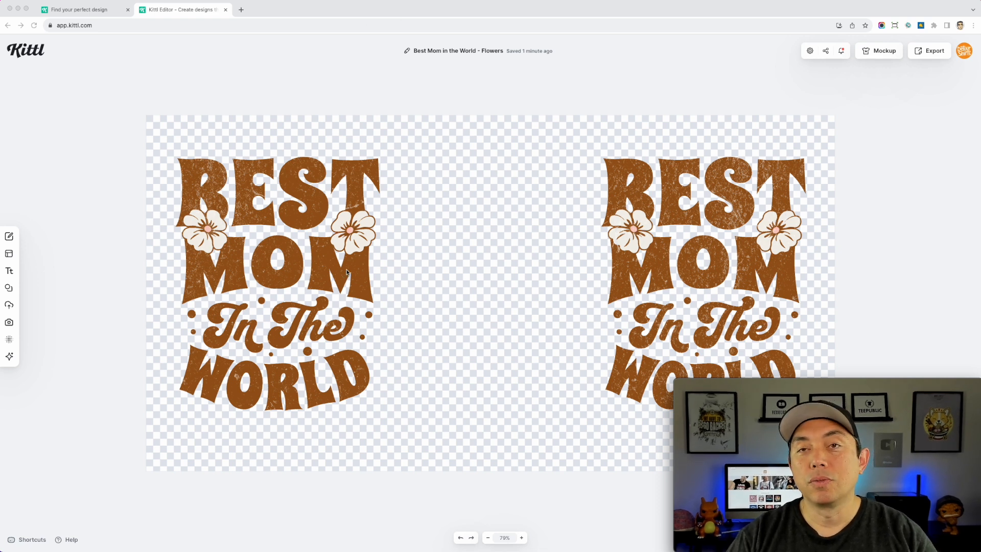
Replace the word MOM with DAD in the left copy of the design
left_click(345, 271)
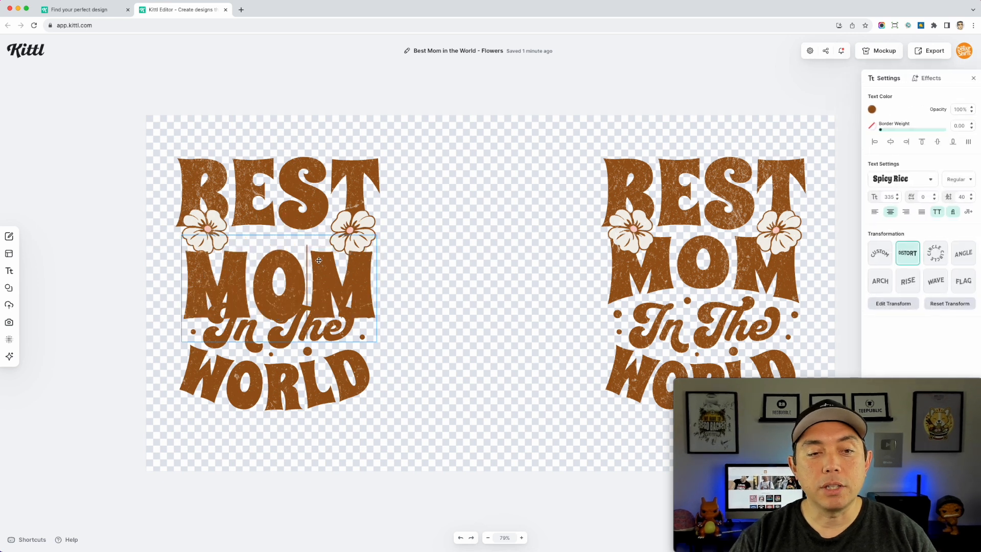
double_click(318, 260)
type("DAD")
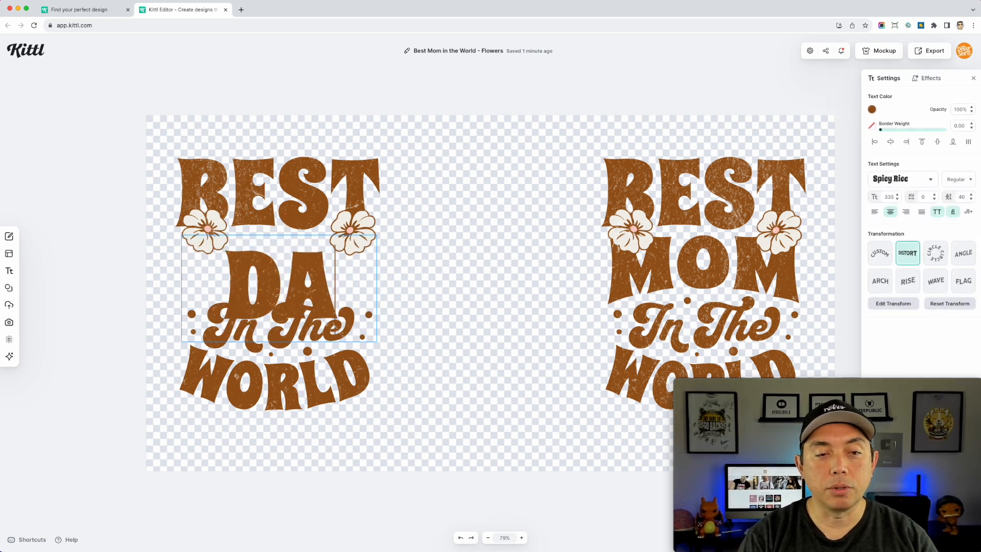
left_click(529, 217)
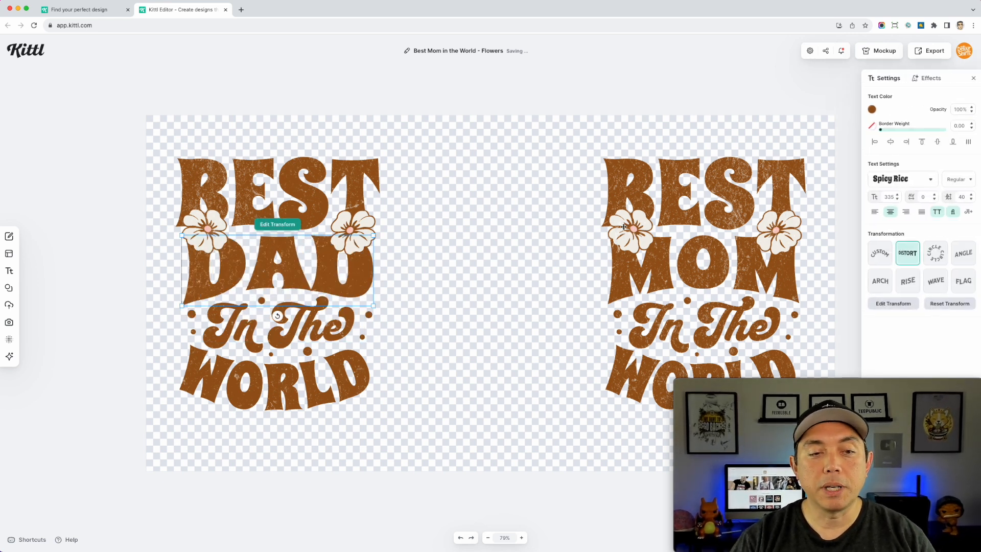
Replace MOM with DAD in the right copy of the design so both sides match
left_click(683, 260)
left_click(683, 259)
double_click(683, 260)
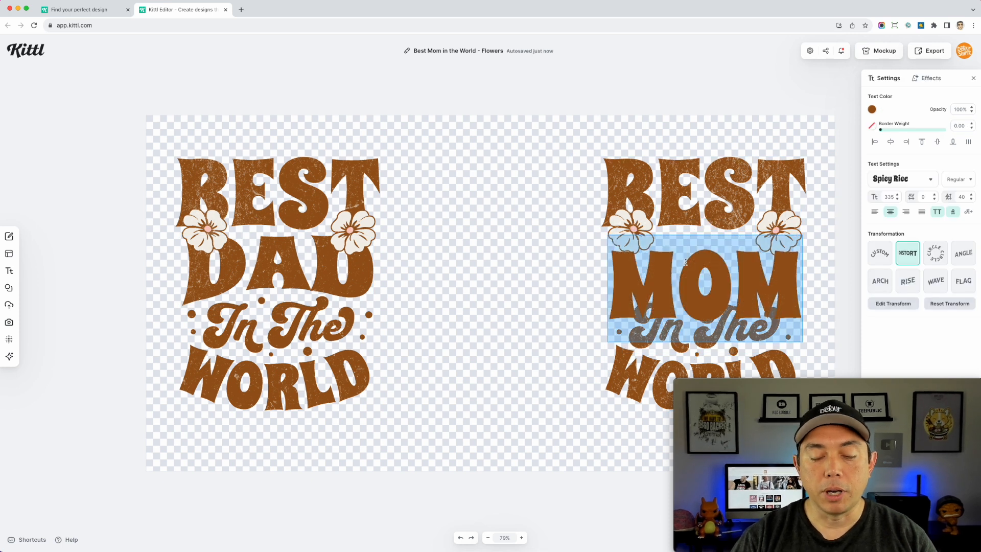
type("DAD")
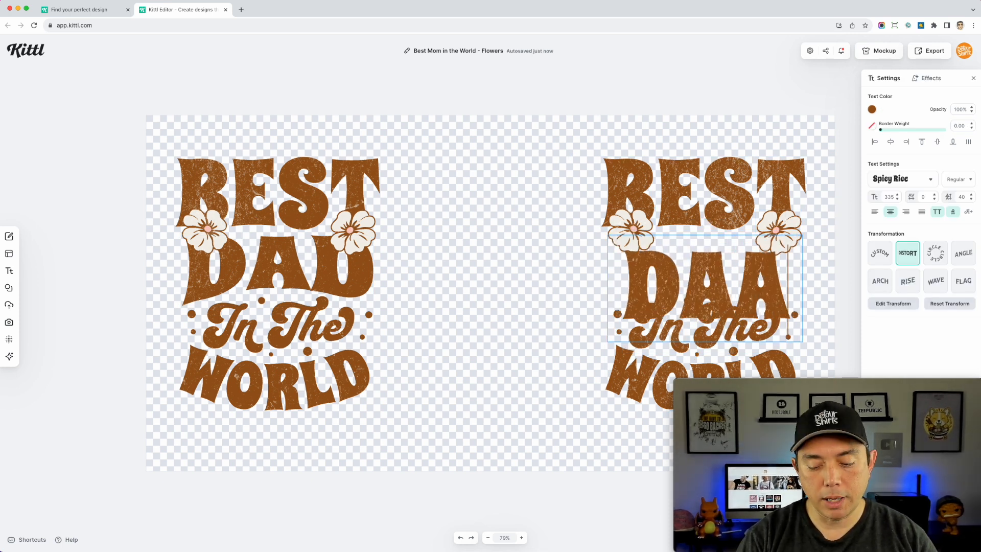
key("Escape")
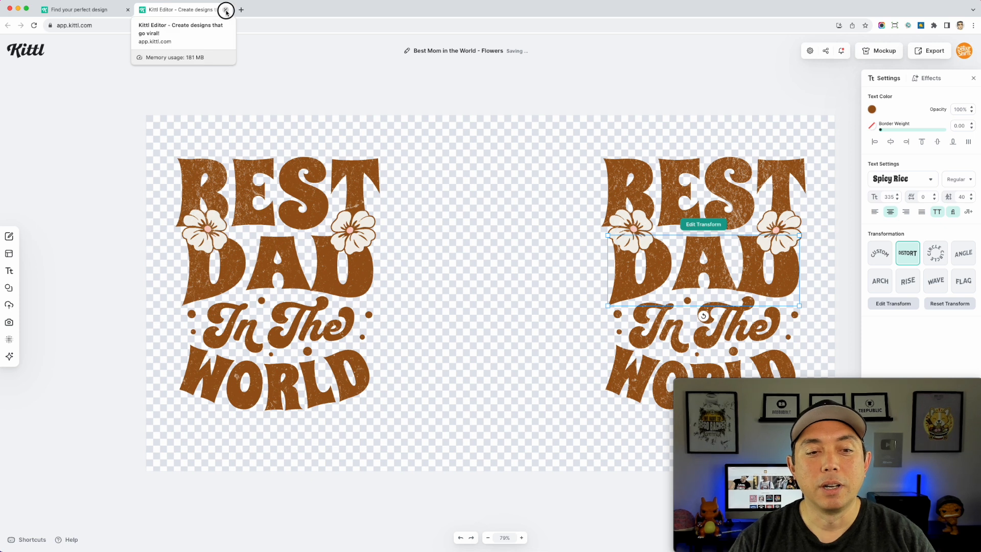
Close the design editor and the "Best Mom in the World" template details to return to the template search
left_click(226, 13)
left_click(566, 210)
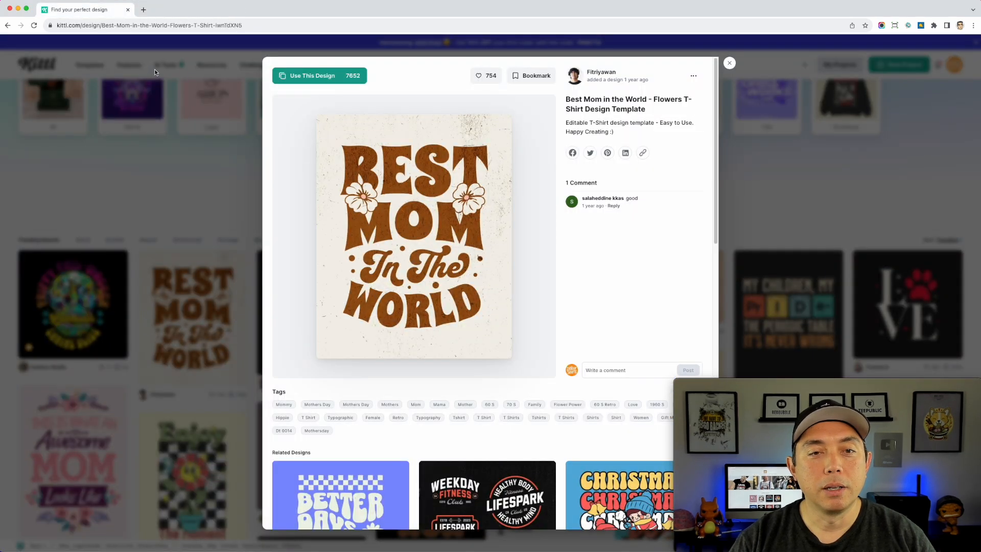
left_click(729, 63)
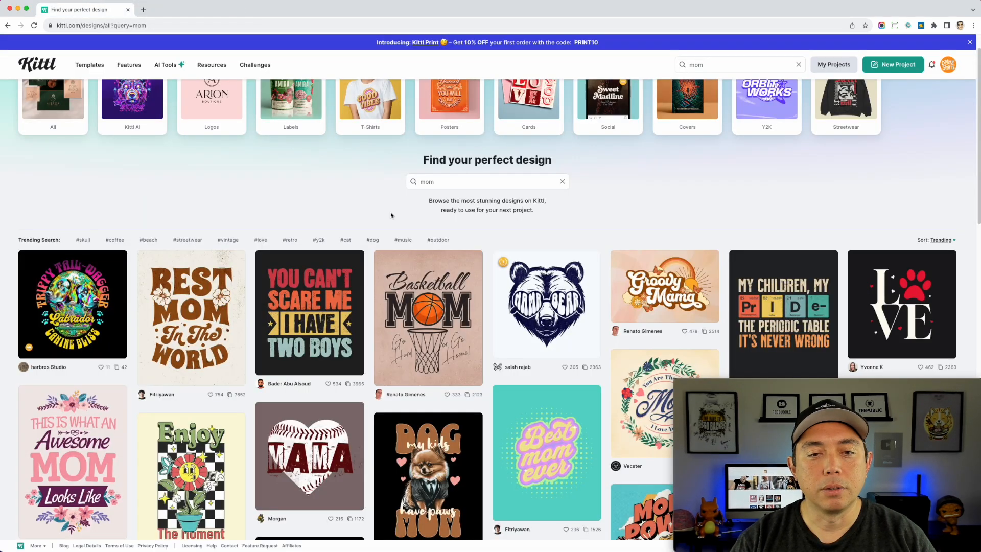
Browse the template designs found for "mom" and return to the search field
scroll(390, 212, "down", 6)
scroll(352, 302, "down", 5)
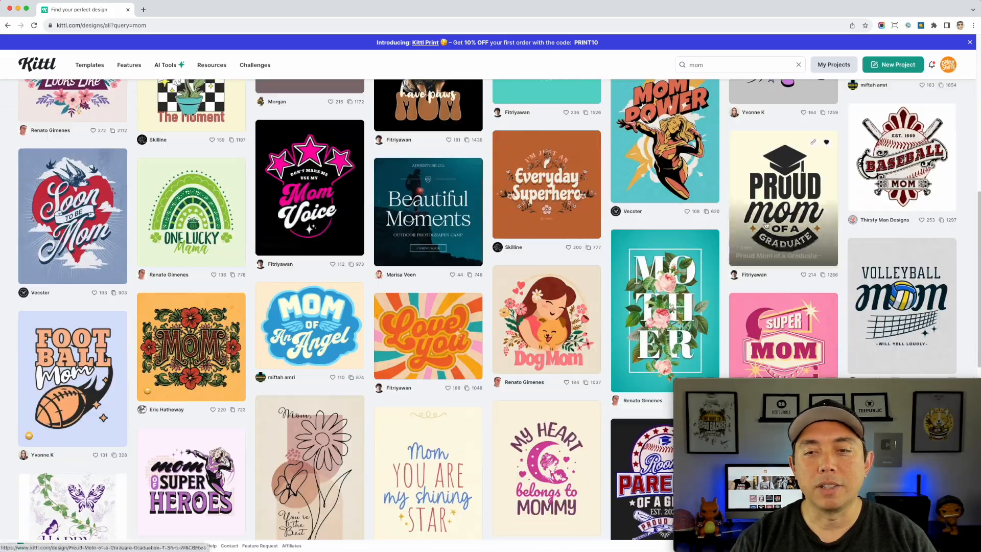
scroll(517, 325, "down", 5)
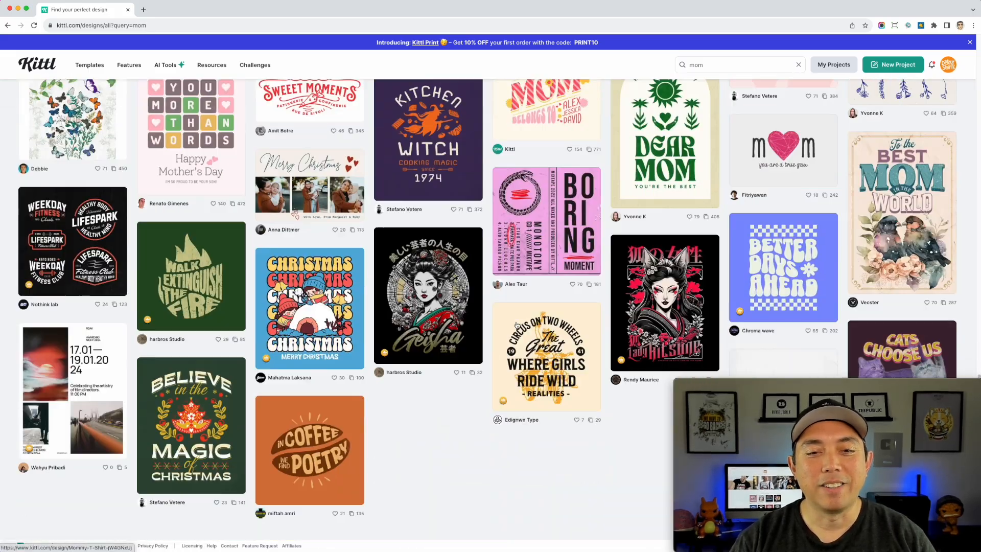
scroll(517, 324, "up", 20)
scroll(517, 325, "down", 15)
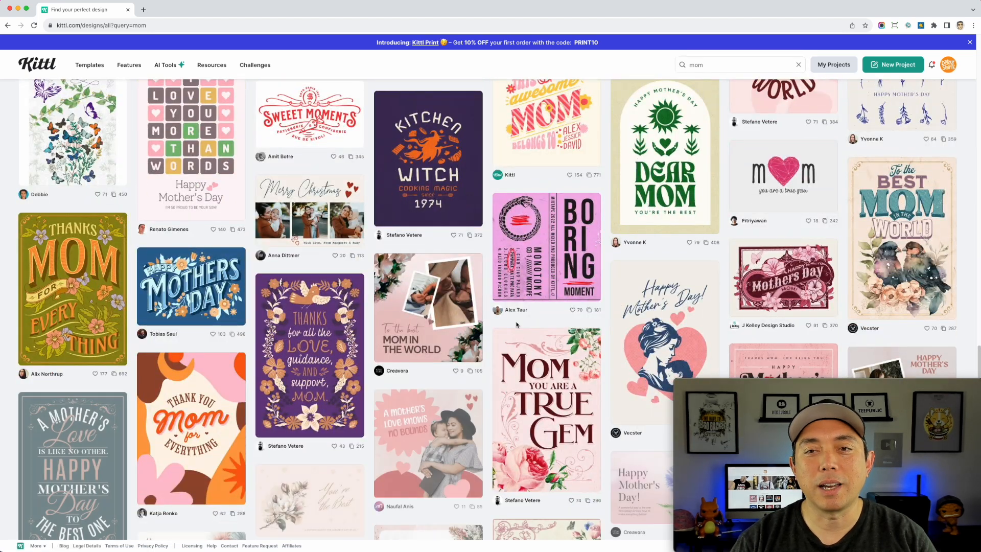
scroll(255, 250, "down", 3)
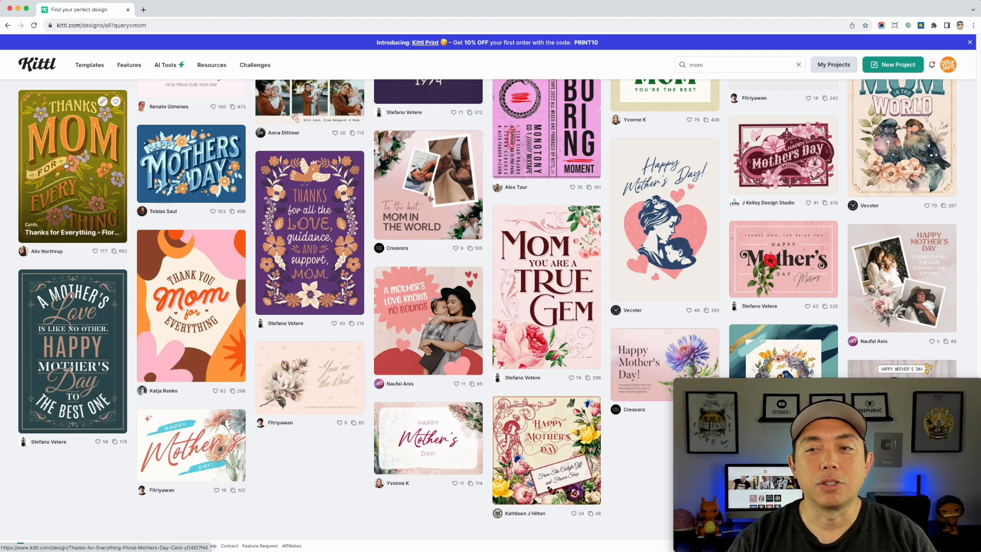
scroll(695, 224, "up", 3)
scroll(695, 223, "up", 15)
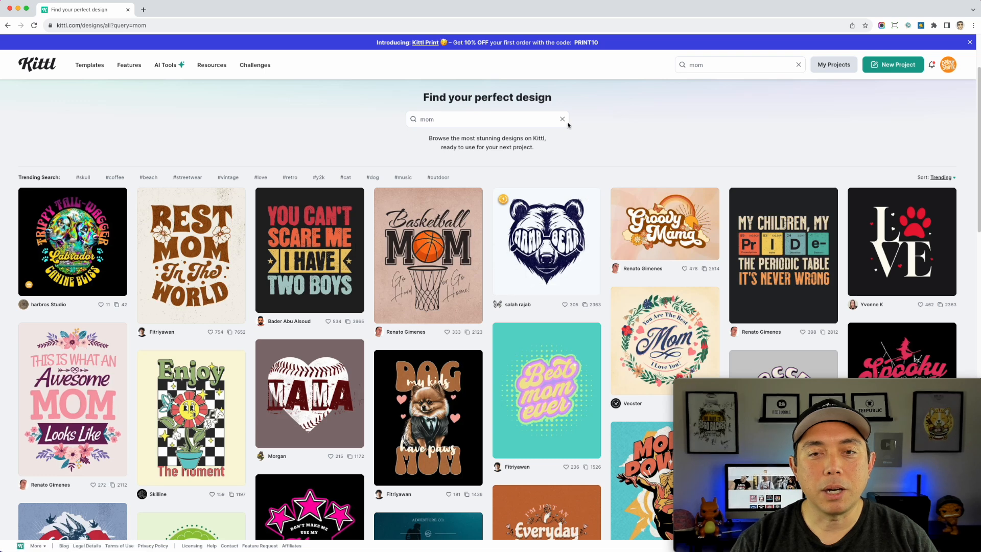
Clear the "mom" search and look through the full range of trending design templates
left_click(562, 120)
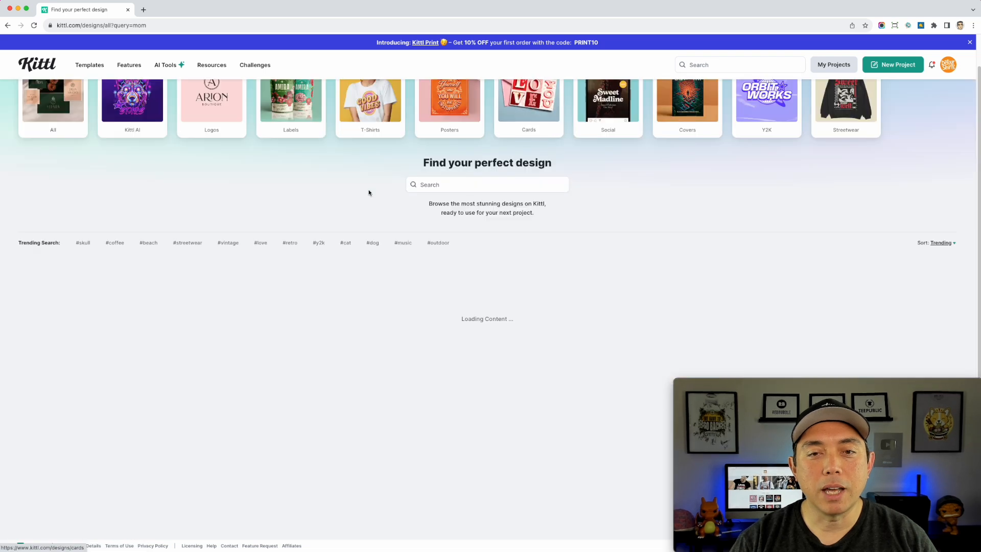
scroll(521, 281, "down", 4)
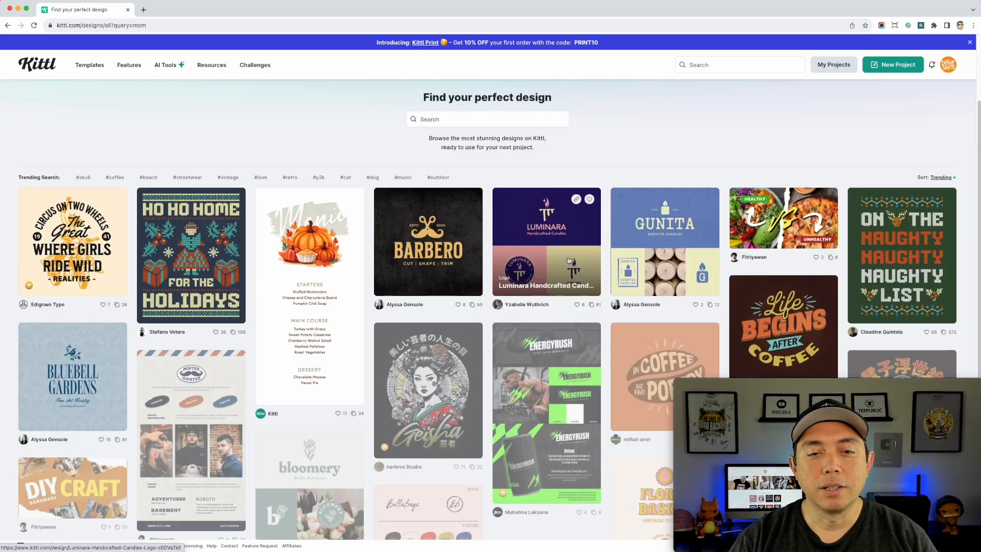
scroll(535, 298, "down", 5)
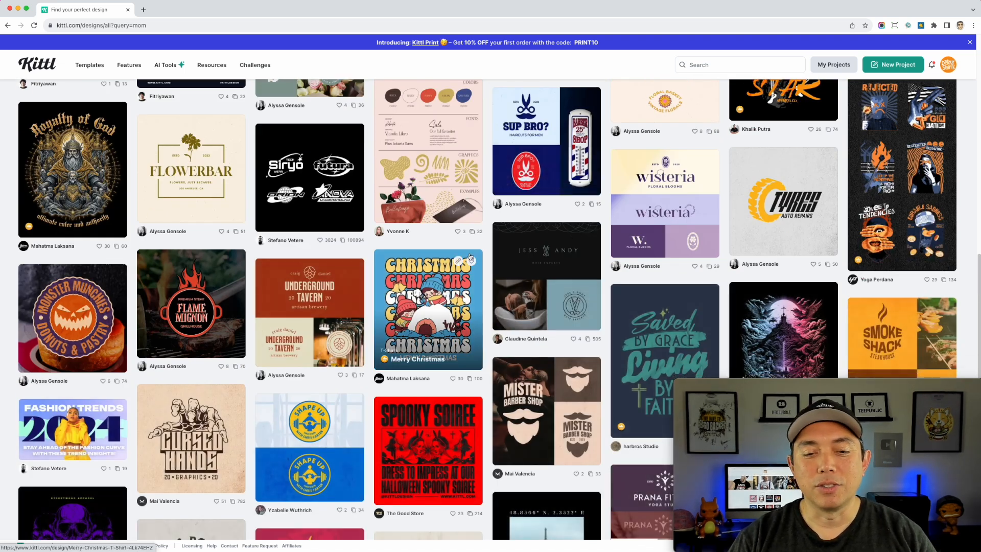
scroll(433, 312, "down", 7)
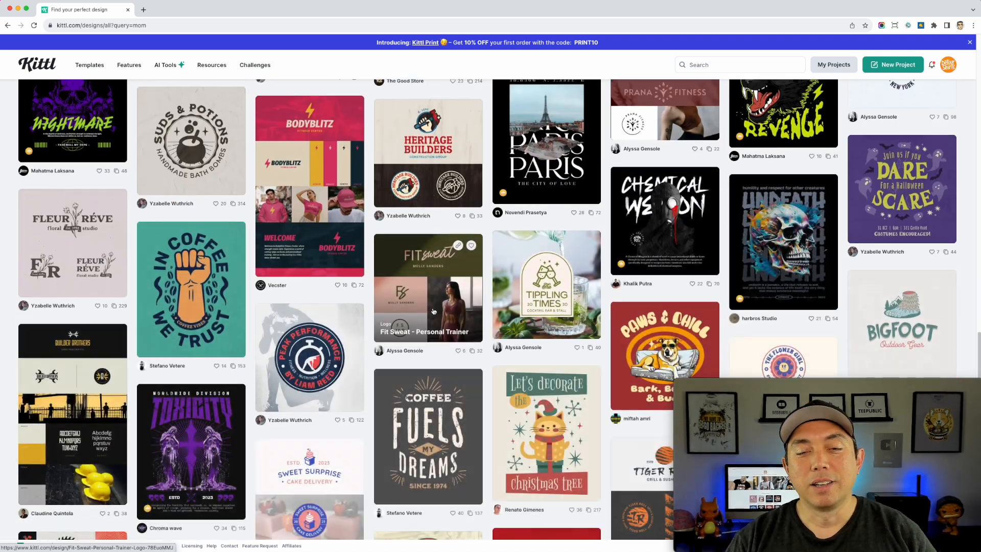
scroll(448, 363, "up", 7)
scroll(448, 363, "up", 12)
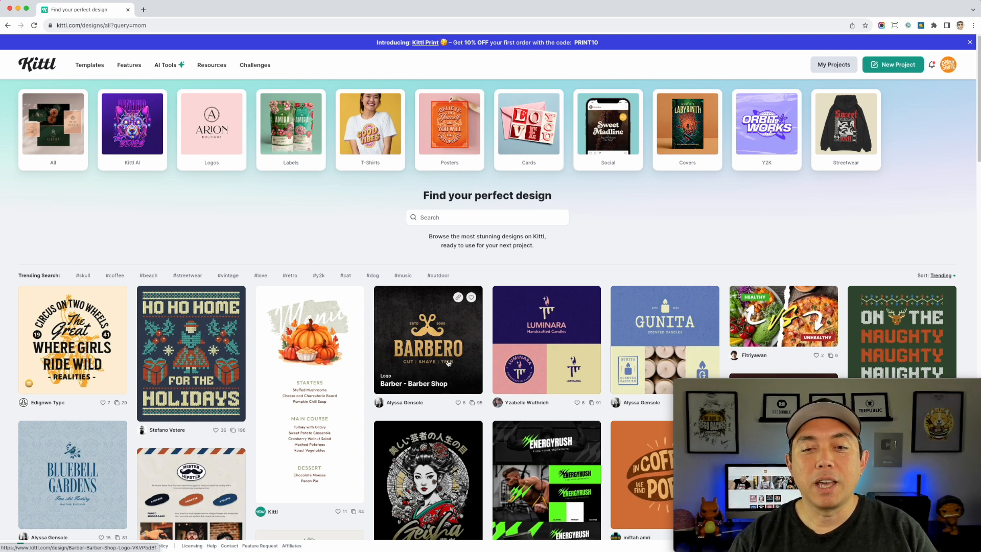
scroll(449, 368, "down", 7)
scroll(460, 383, "up", 7)
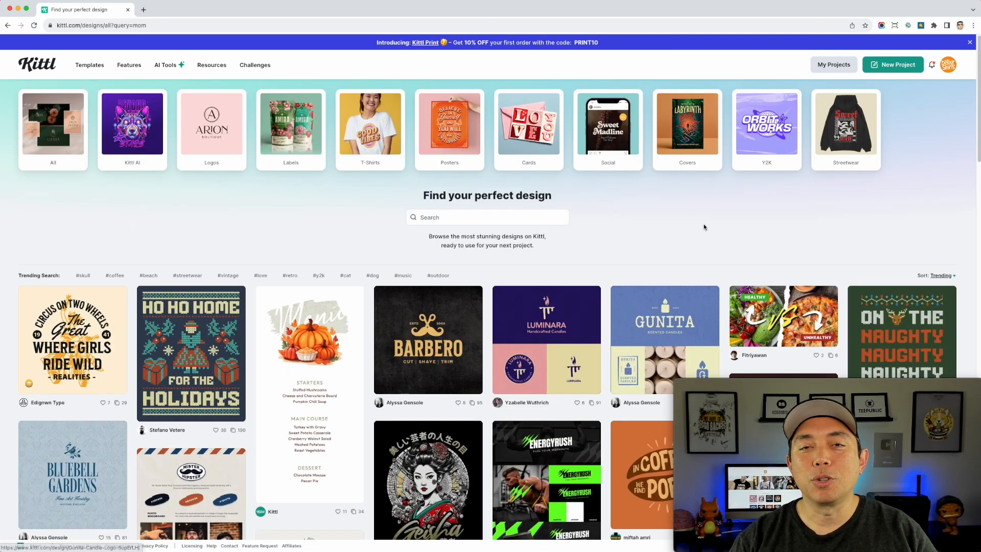